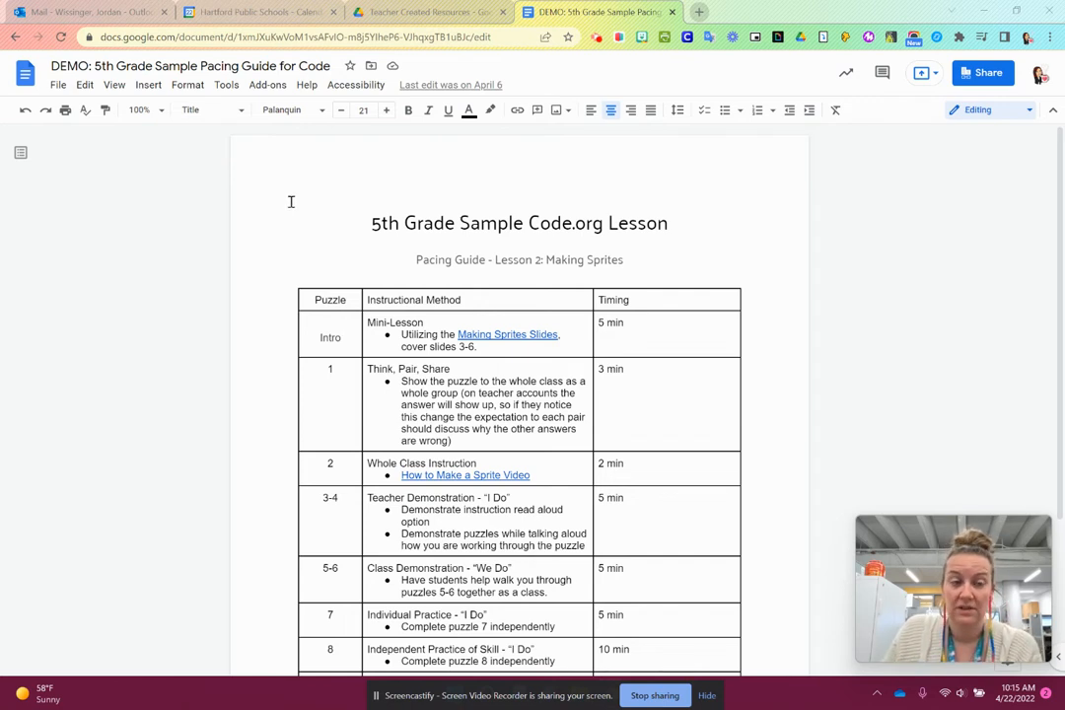
{"action": "left_click", "coordinate": [115, 86]}
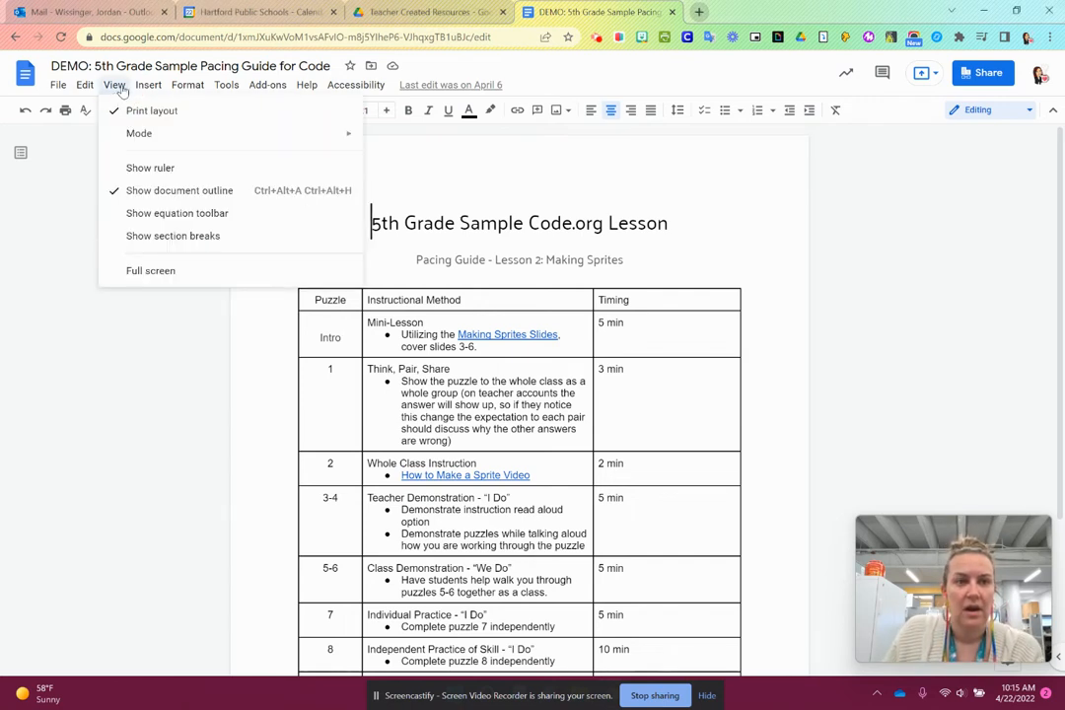
{"action": "mouse_move", "coordinate": [145, 90]}
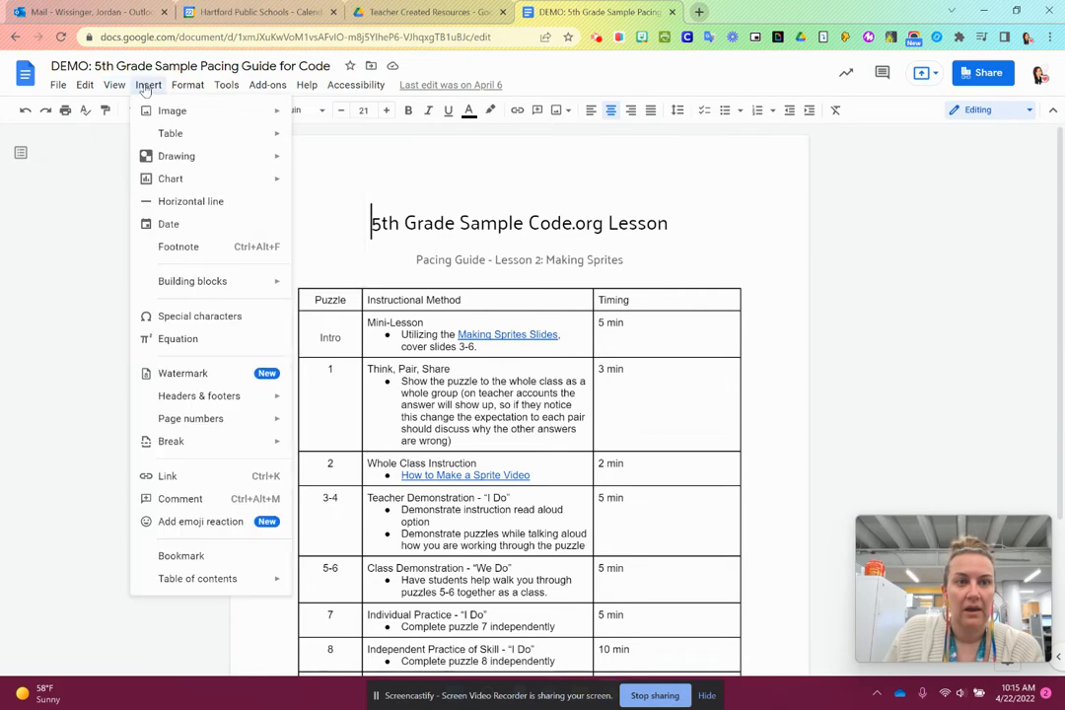
{"action": "left_click", "coordinate": [607, 226]}
- Show the editors of the document's title text
{"action": "left_click_drag", "start_coordinate": [684, 221], "coordinate": [375, 239]}
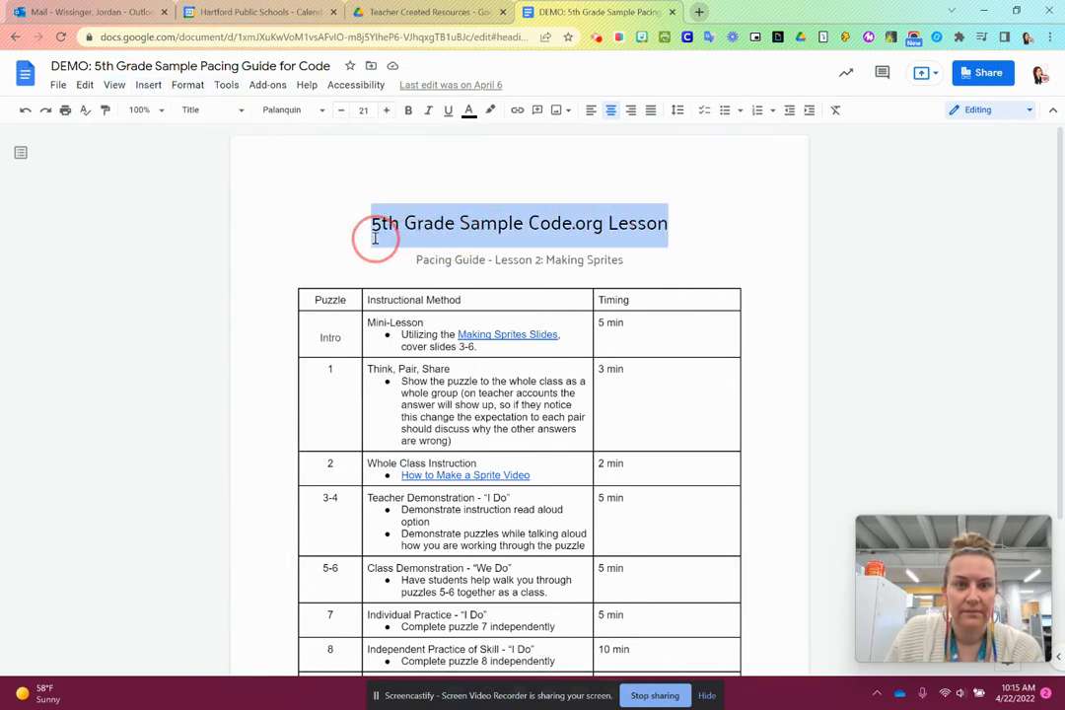
{"action": "right_click", "coordinate": [571, 224]}
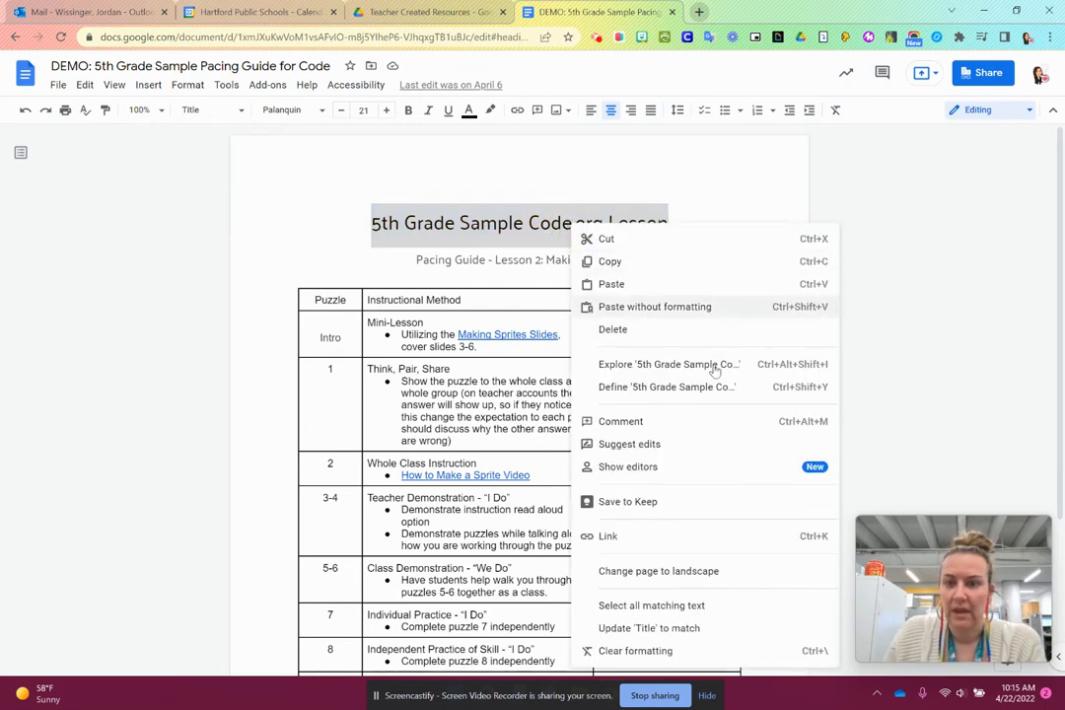
{"action": "left_click", "coordinate": [736, 470]}
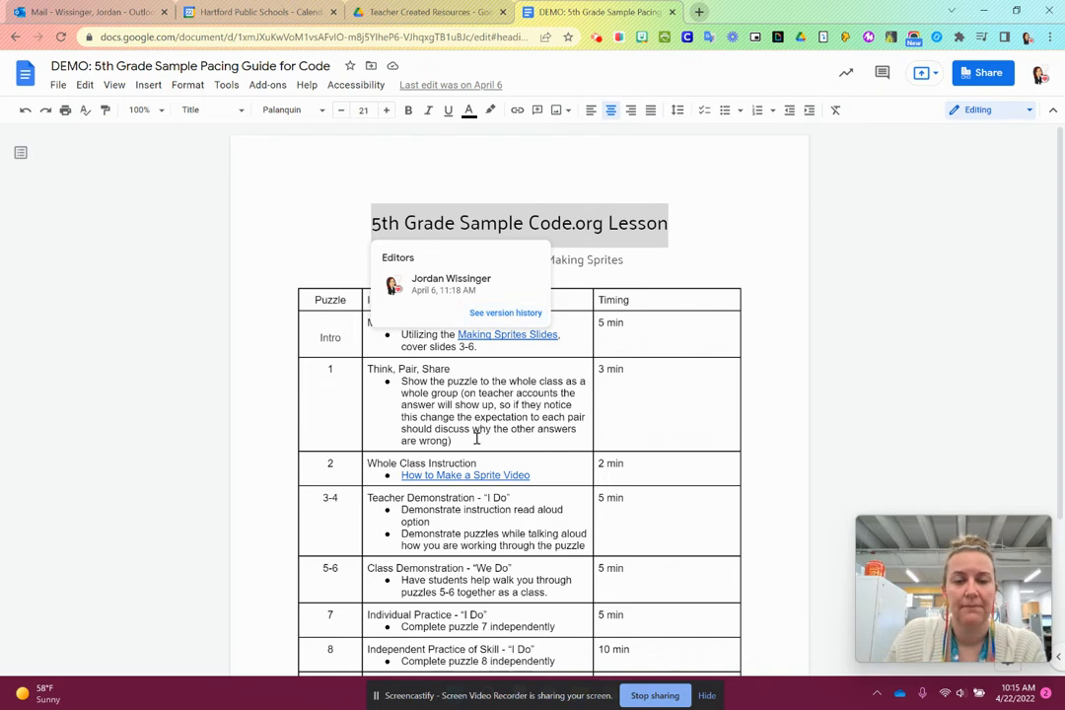
- Show the editors of the bullet text under Think, Pair, Share in the puzzle 1 row
{"action": "left_click", "coordinate": [464, 432]}
{"action": "left_click_drag", "start_coordinate": [461, 443], "coordinate": [401, 382]}
{"action": "right_click", "coordinate": [476, 425]}
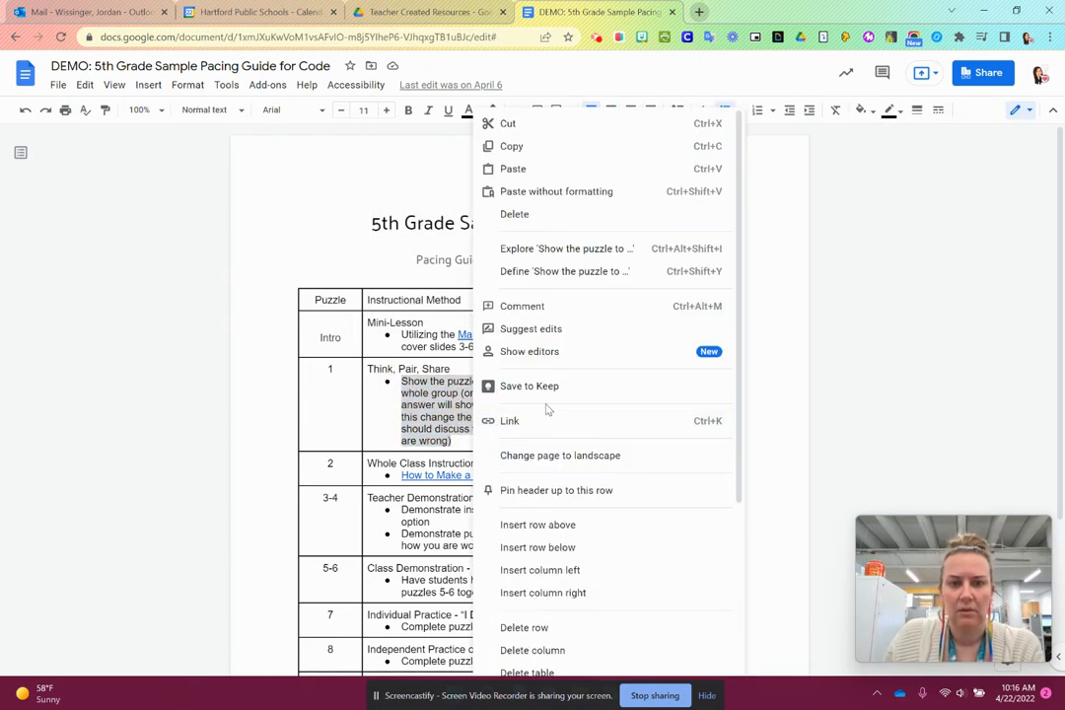
{"action": "left_click", "coordinate": [668, 352]}
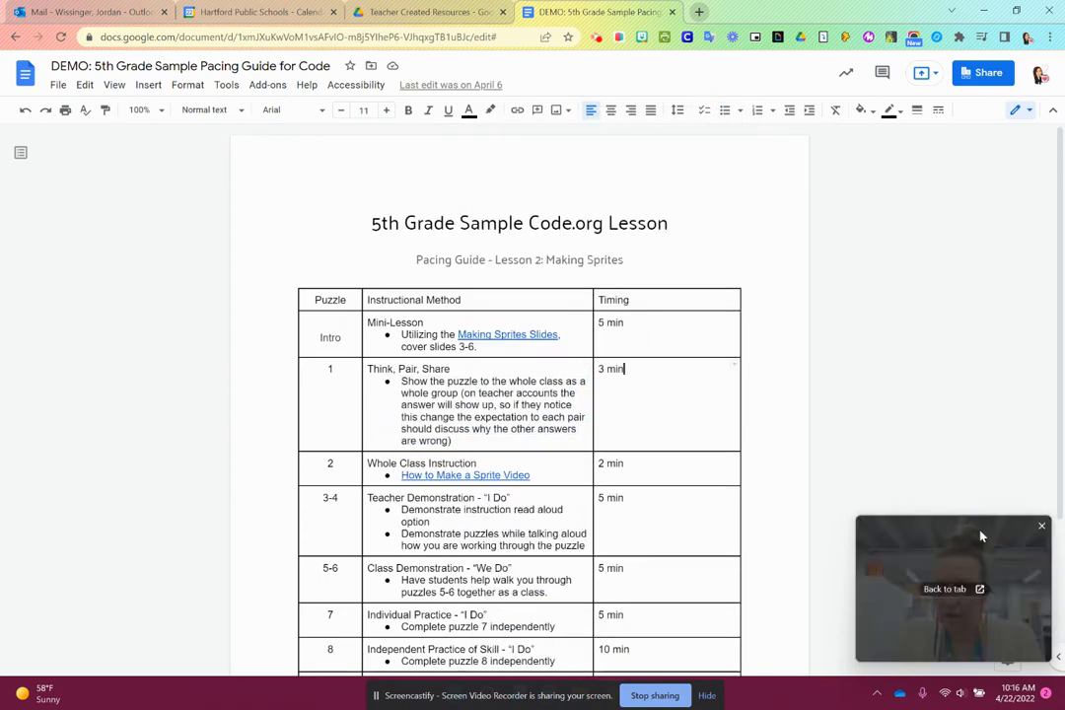
{"action": "left_click_drag", "start_coordinate": [981, 535], "coordinate": [152, 415]}
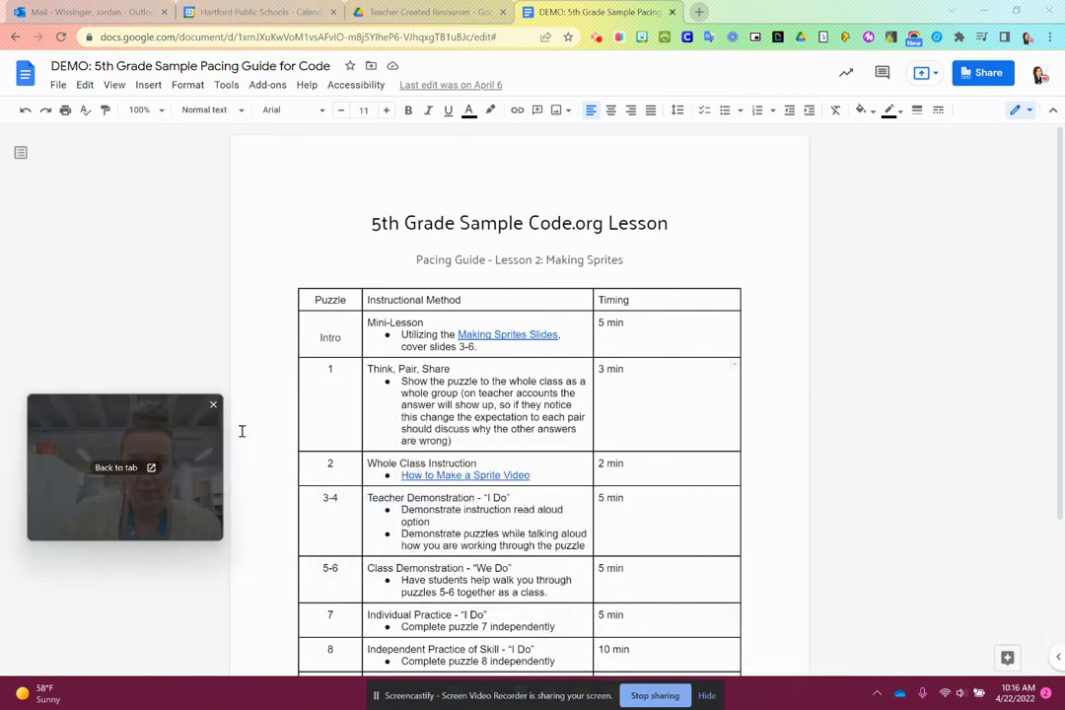
{"action": "left_click", "coordinate": [998, 659]}
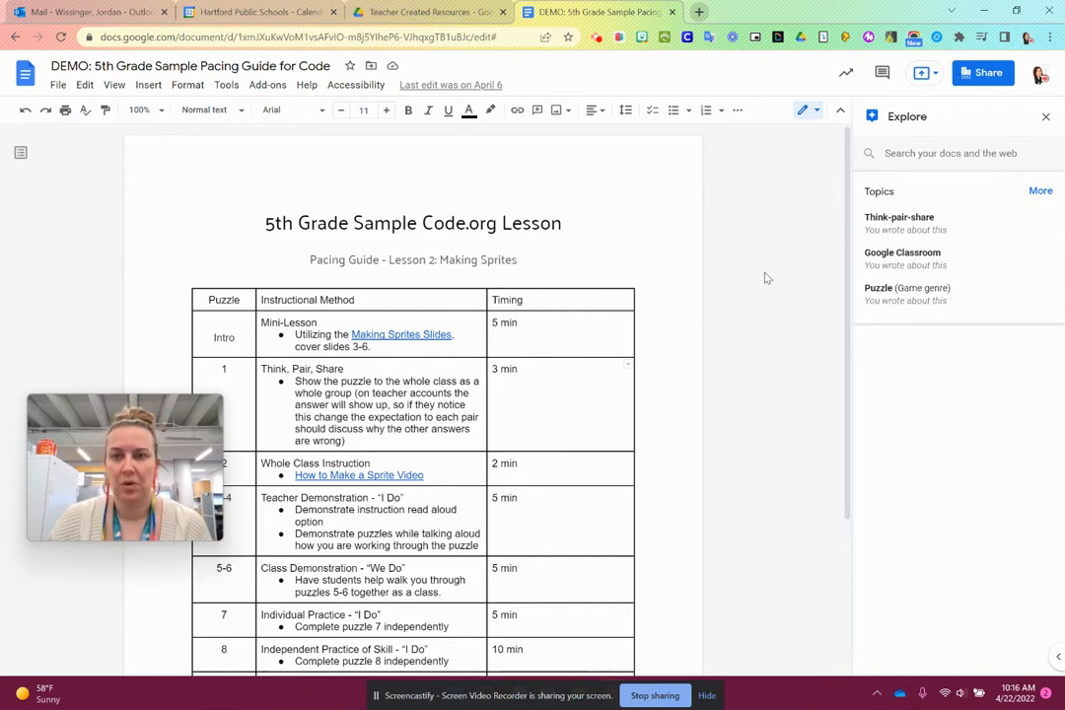
{"action": "left_click", "coordinate": [945, 155]}
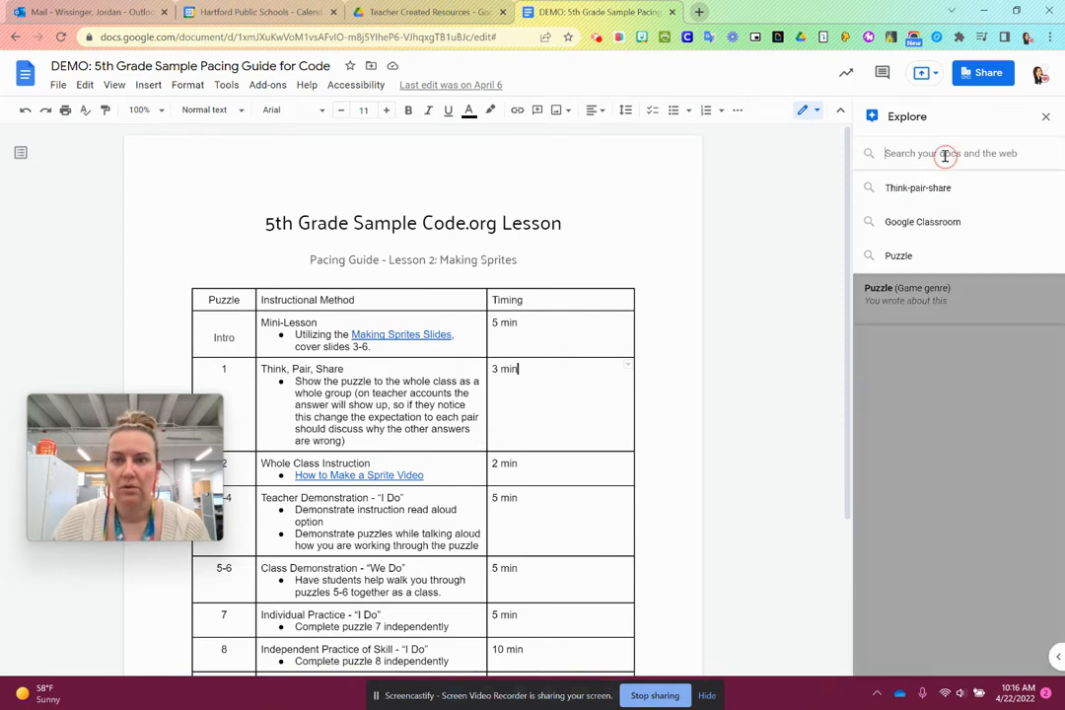
{"action": "key", "text": "Up"}
{"action": "key", "text": "Up"}
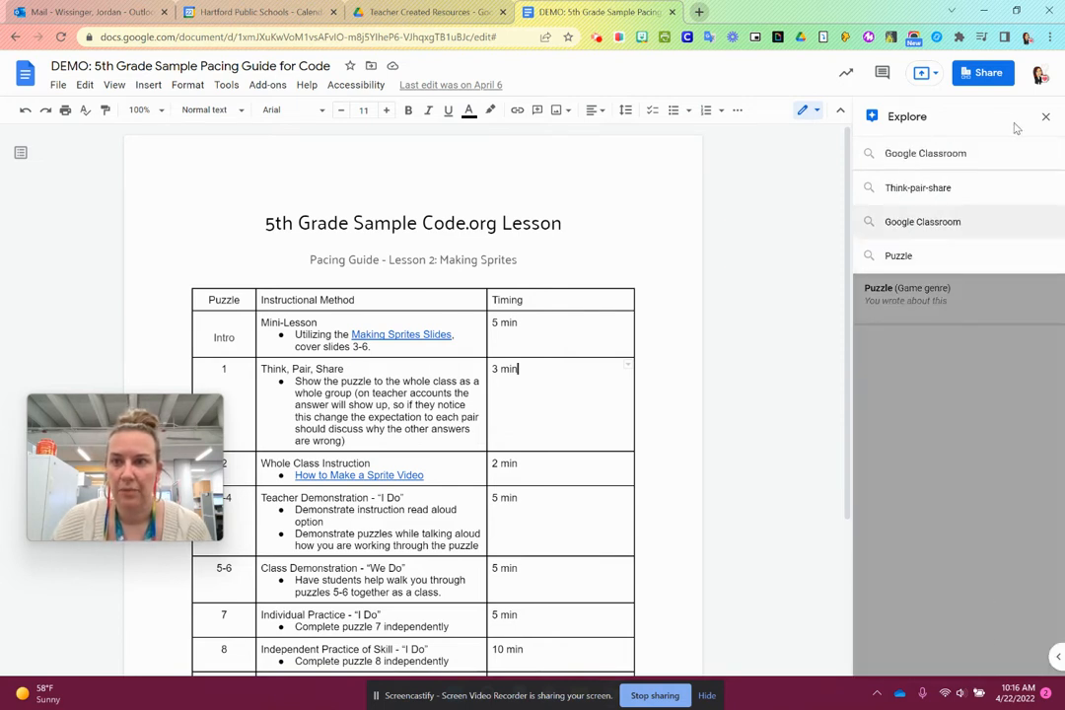
{"action": "left_click", "coordinate": [1044, 117]}
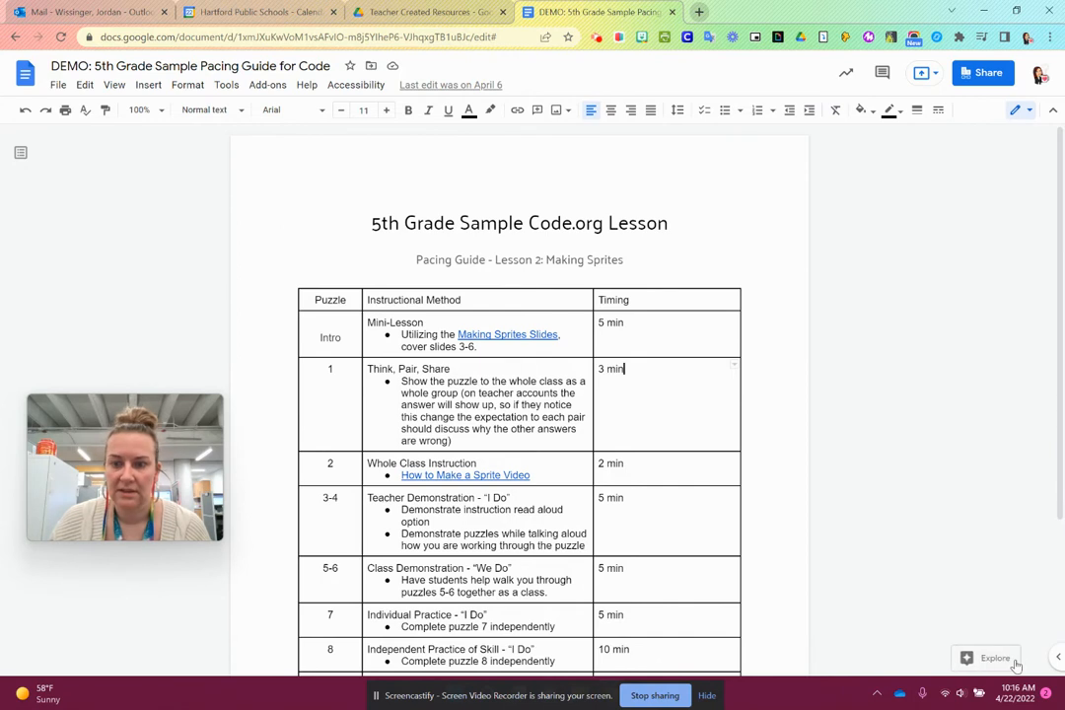
- Use Explore to search the web for "release of responsibility"
{"action": "left_click", "coordinate": [951, 154]}
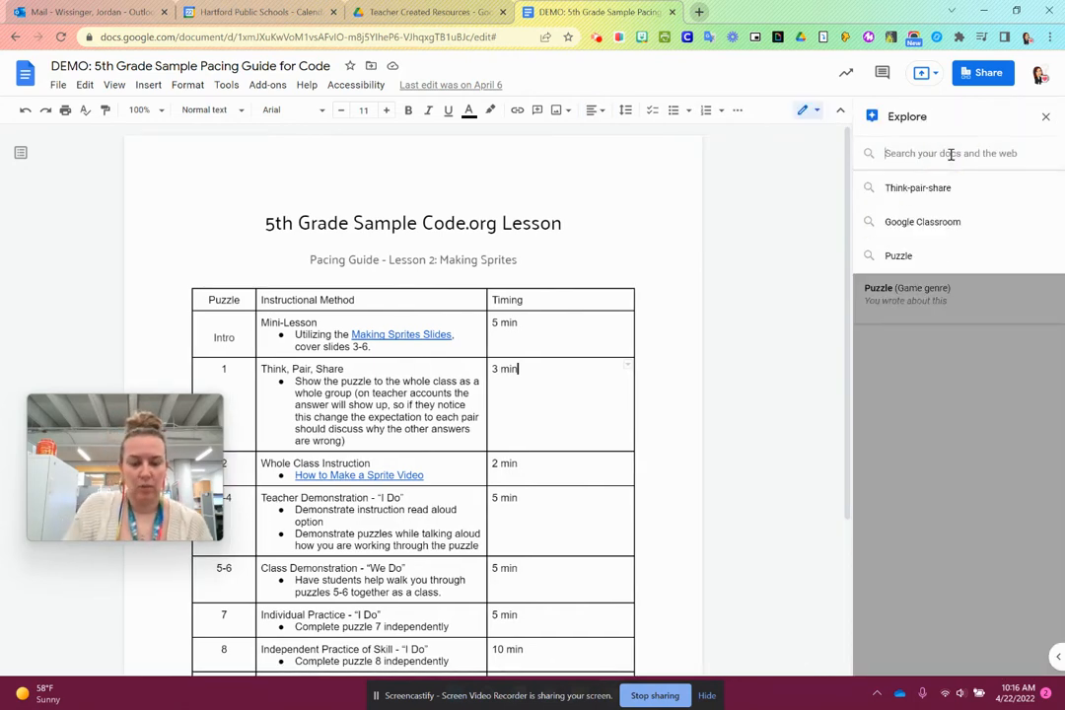
{"action": "type", "text": "Re"}
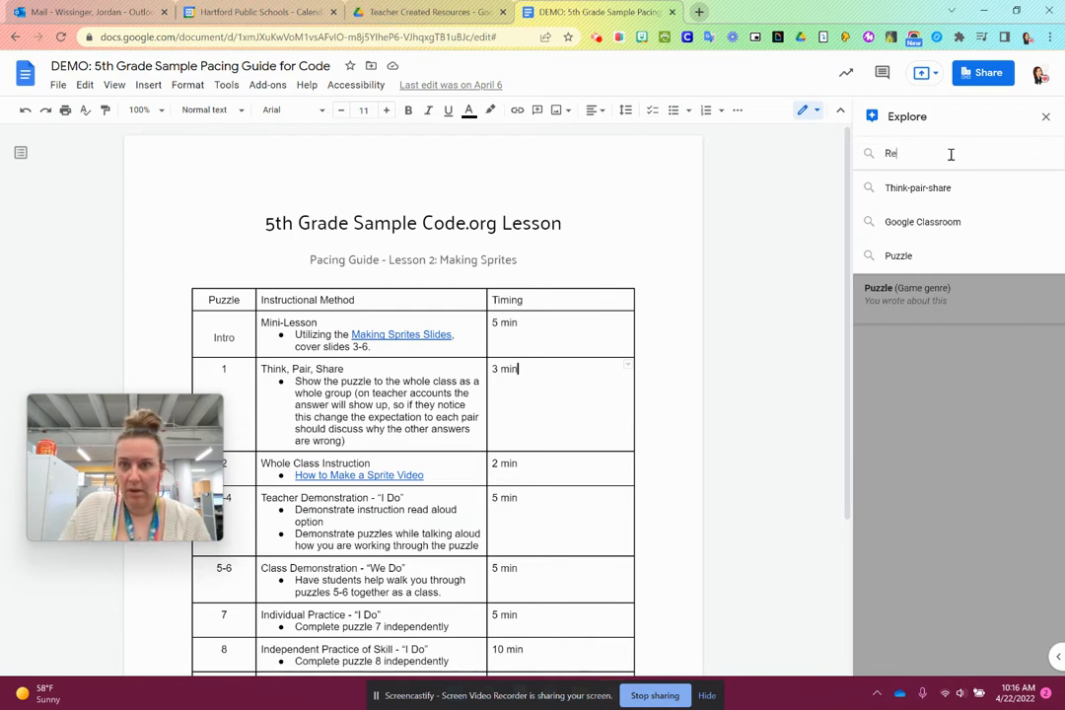
{"action": "type", "text": "lease of Re"}
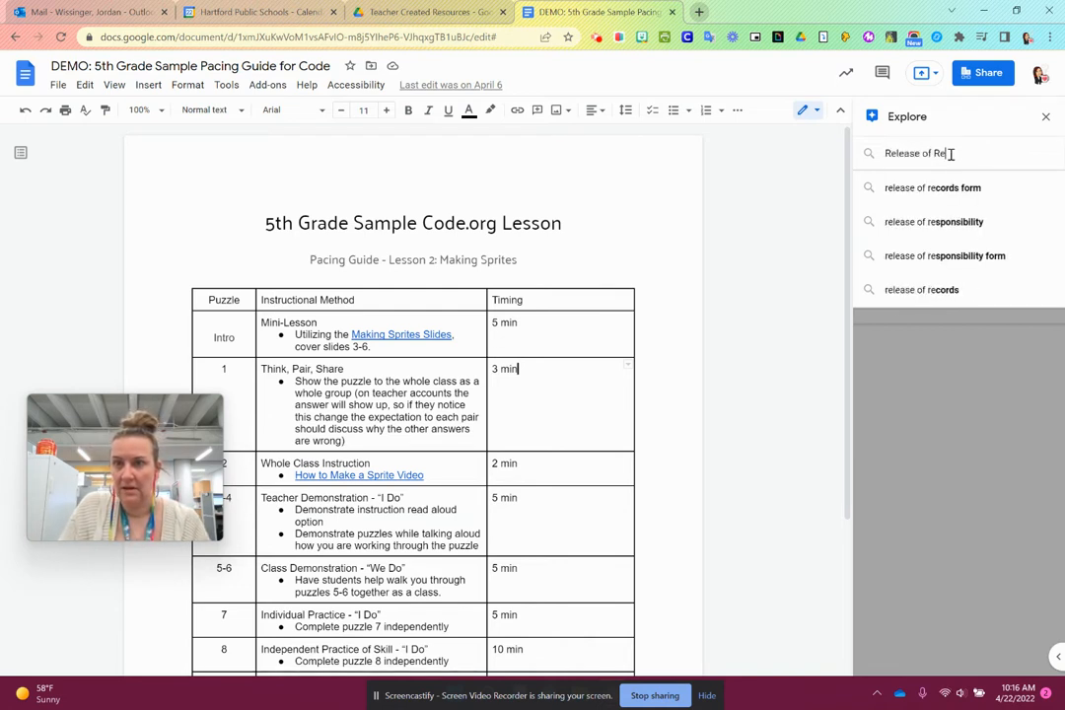
{"action": "type", "text": "s"}
{"action": "left_click", "coordinate": [987, 184]}
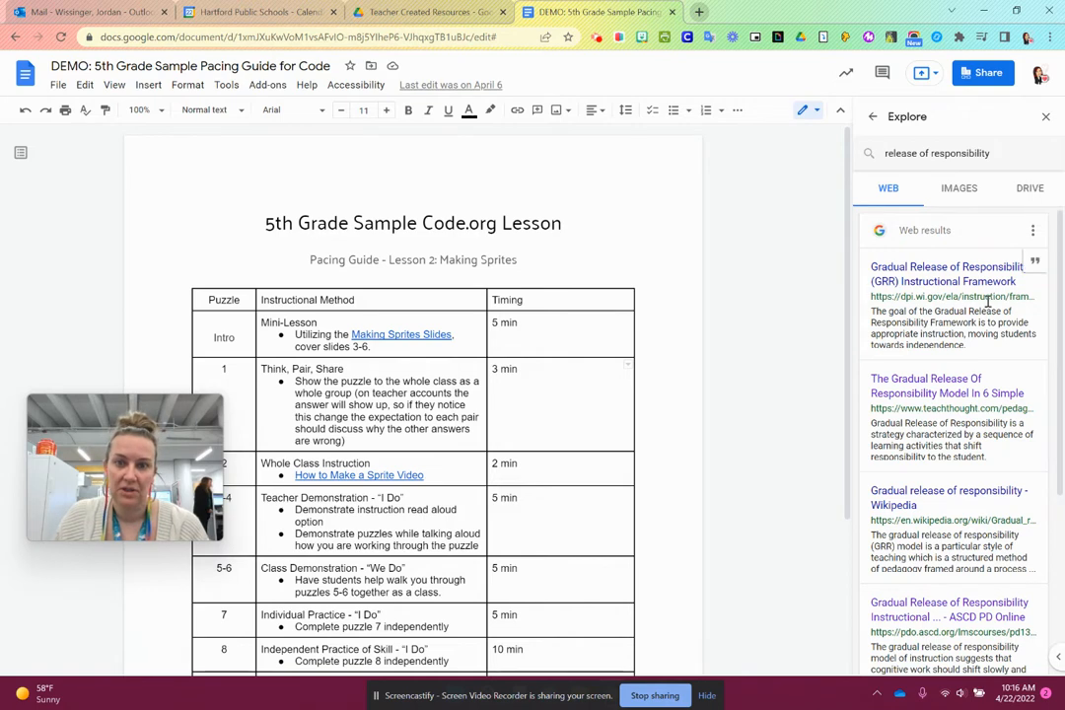
- Insert the "Gradual Release of Responsibility (GRR) Instructional Framework" web result as a link below the table and cite it as a footnote
{"action": "scroll", "coordinate": [591, 415], "scroll_direction": "down", "scroll_amount": 2}
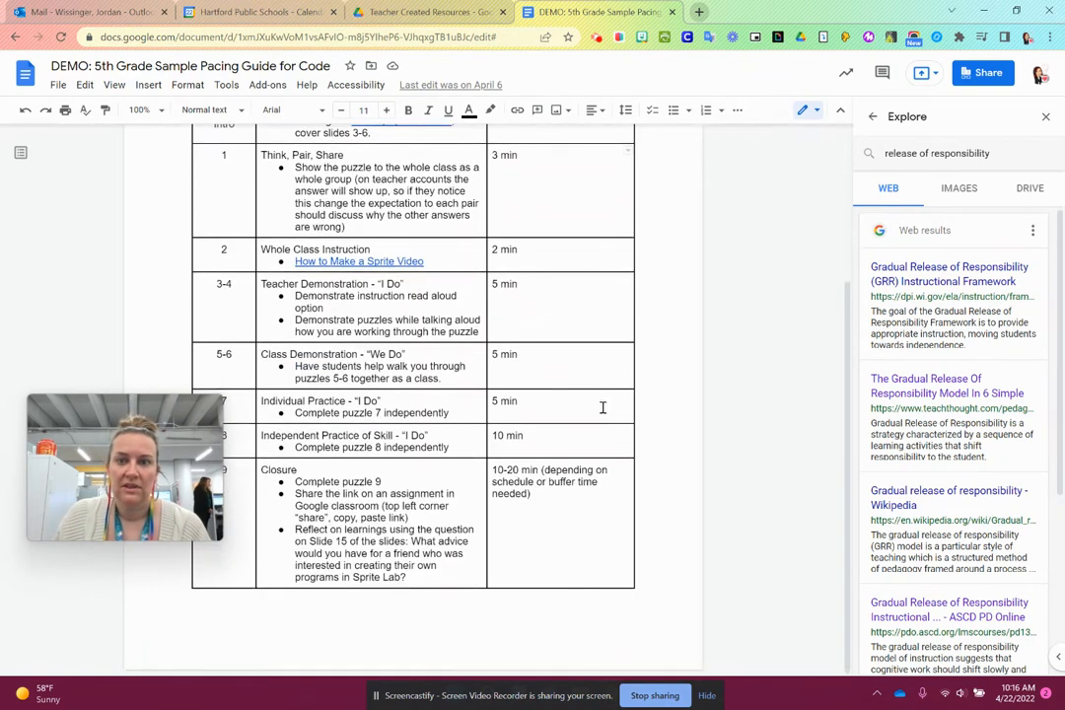
{"action": "left_click", "coordinate": [963, 278]}
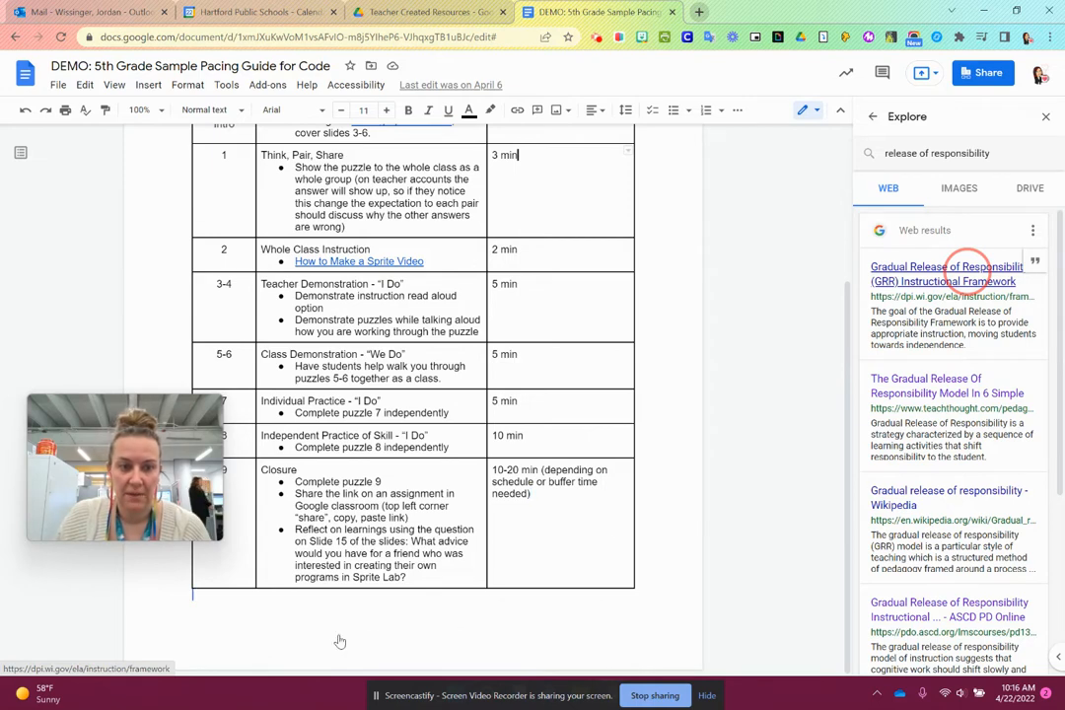
{"action": "left_click_drag", "start_coordinate": [340, 642], "coordinate": [339, 643]}
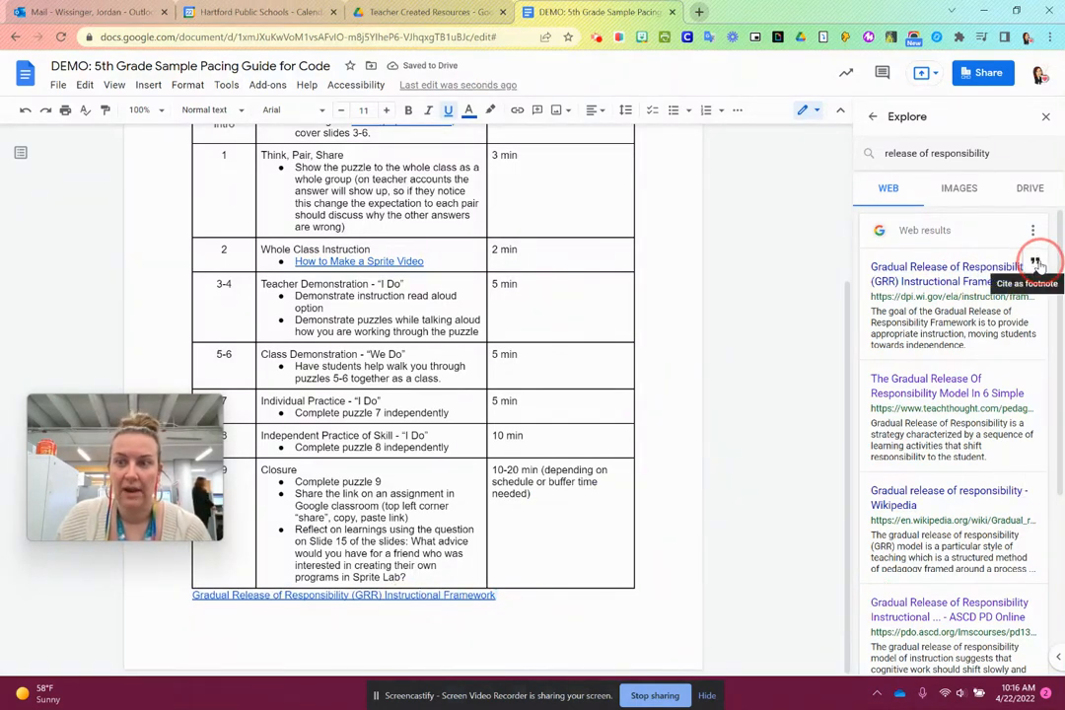
{"action": "left_click", "coordinate": [1036, 262]}
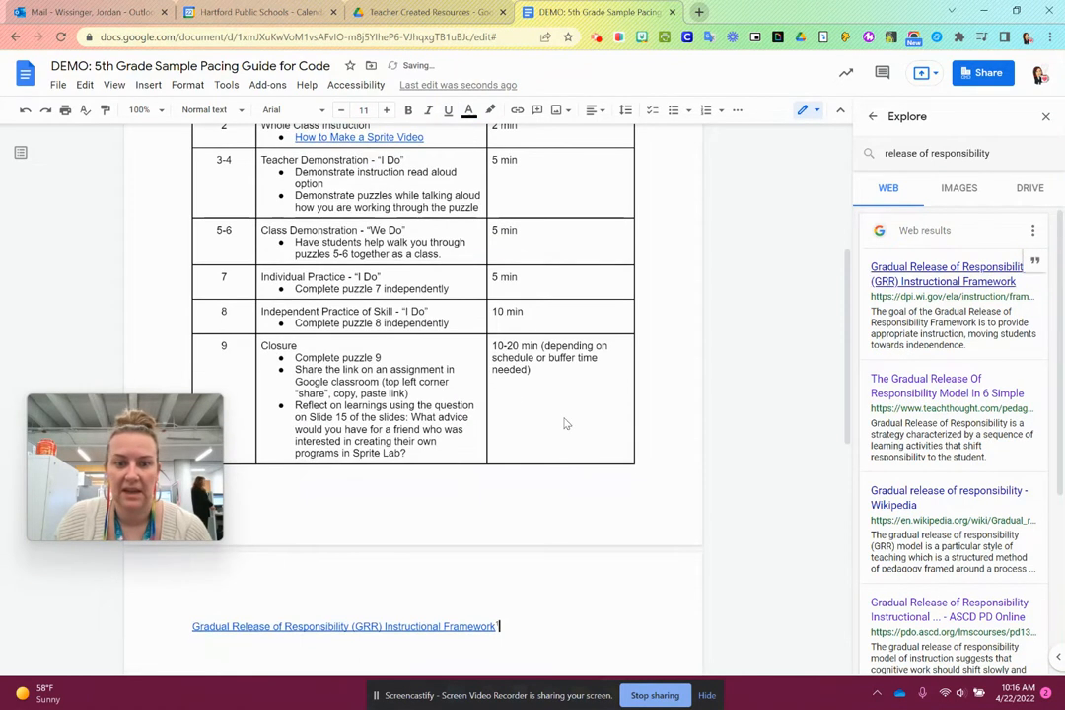
{"action": "scroll", "coordinate": [541, 588], "scroll_direction": "down", "scroll_amount": 5}
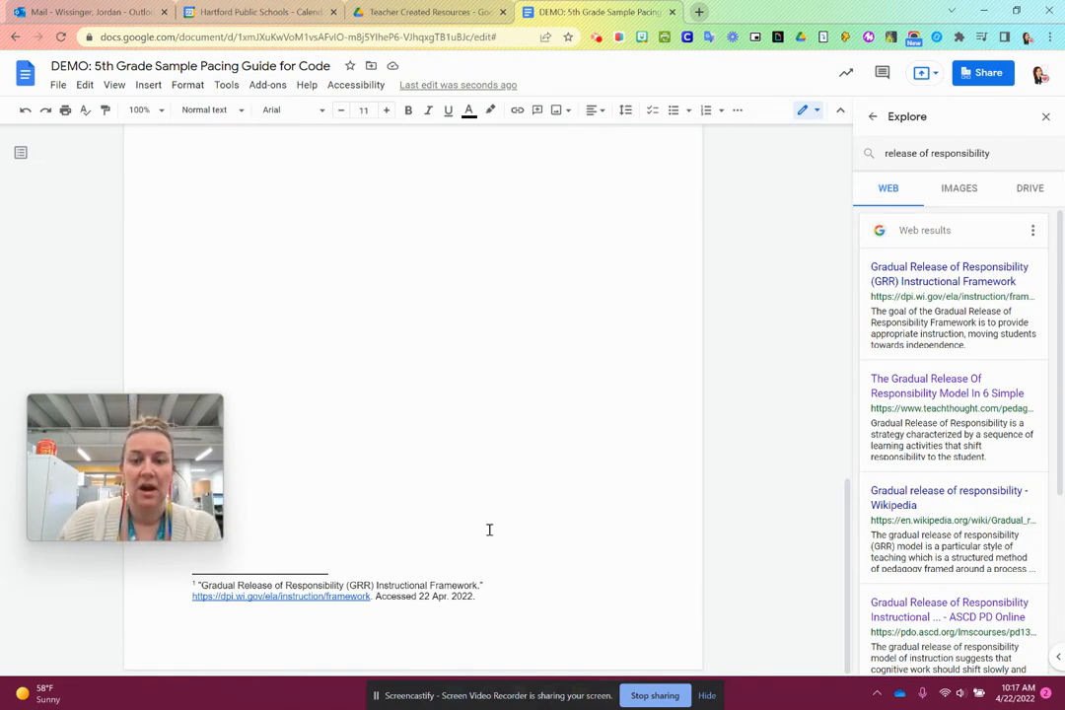
{"action": "mouse_move", "coordinate": [1046, 259]}
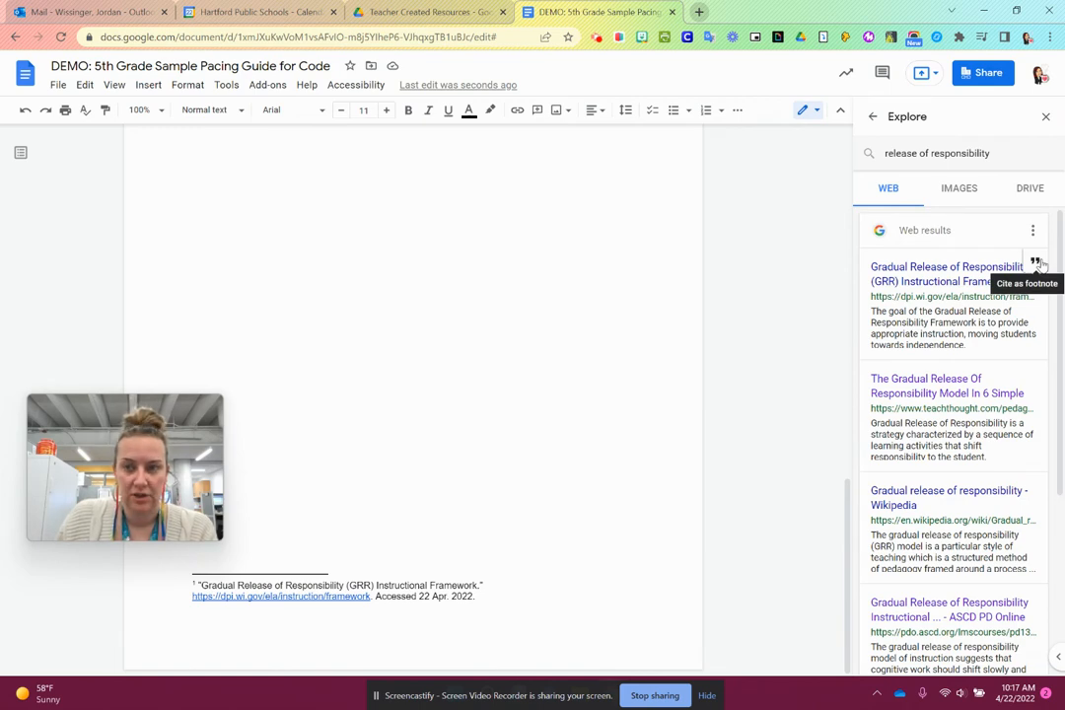
- Look through the image results for "release of responsibility" for a suitable picture
{"action": "scroll", "coordinate": [608, 353], "scroll_direction": "up", "scroll_amount": 5}
{"action": "left_click", "coordinate": [952, 188]}
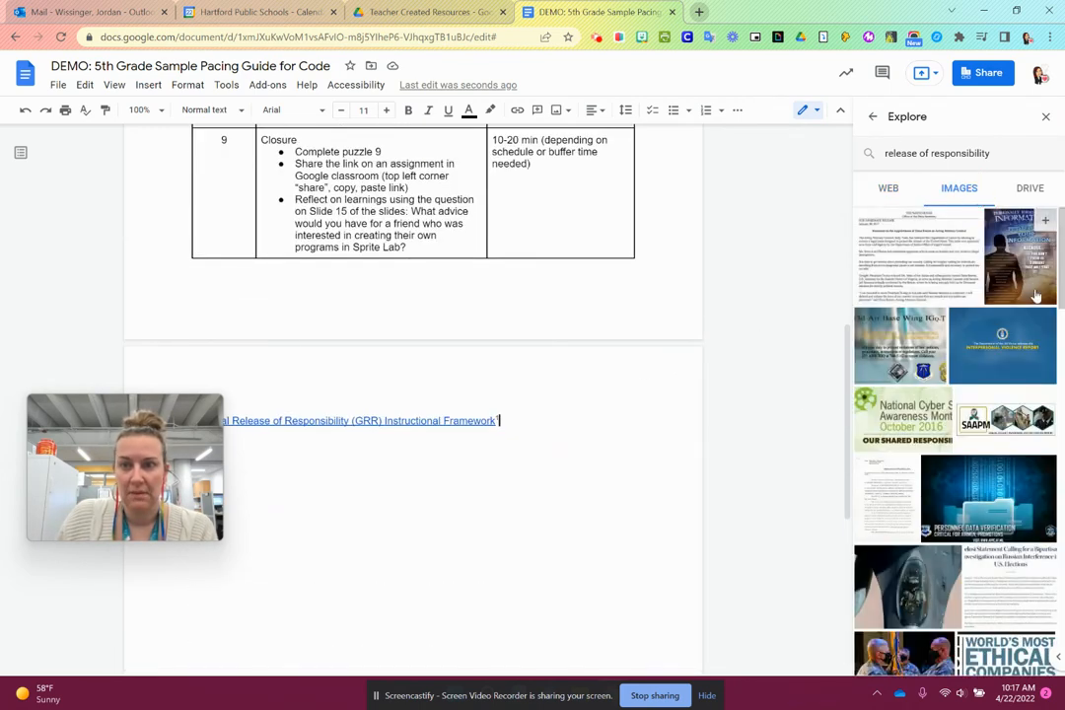
{"action": "left_click", "coordinate": [1016, 148]}
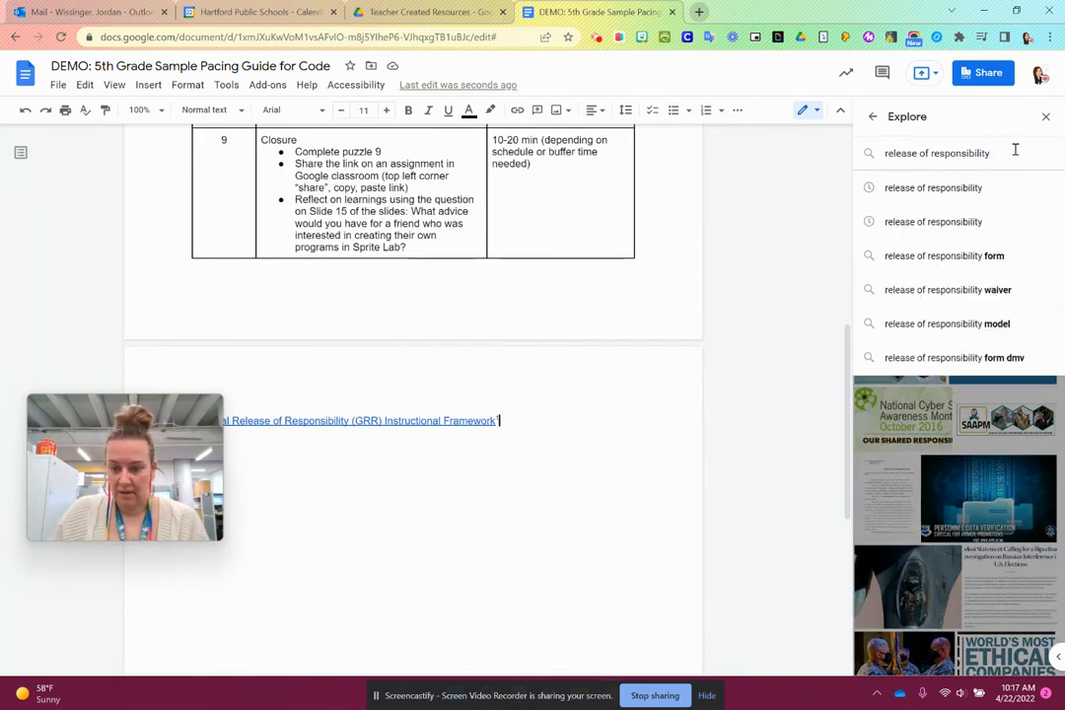
{"action": "key", "text": "Return"}
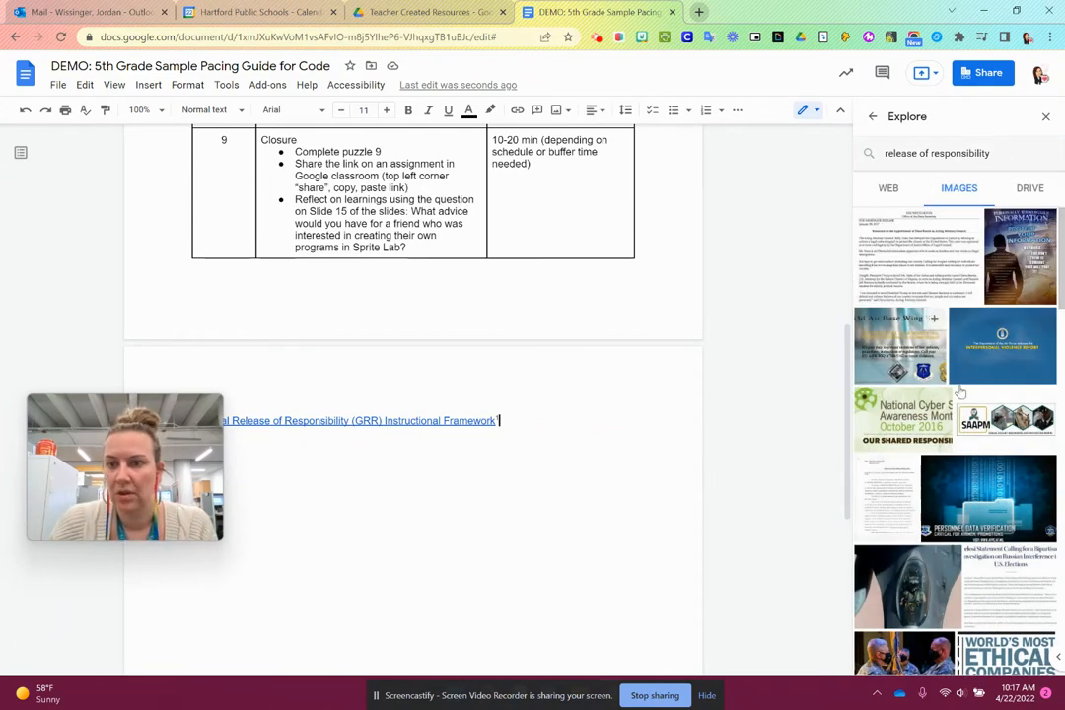
{"action": "scroll", "coordinate": [922, 393], "scroll_direction": "down", "scroll_amount": 3}
{"action": "scroll", "coordinate": [922, 393], "scroll_direction": "down", "scroll_amount": 7}
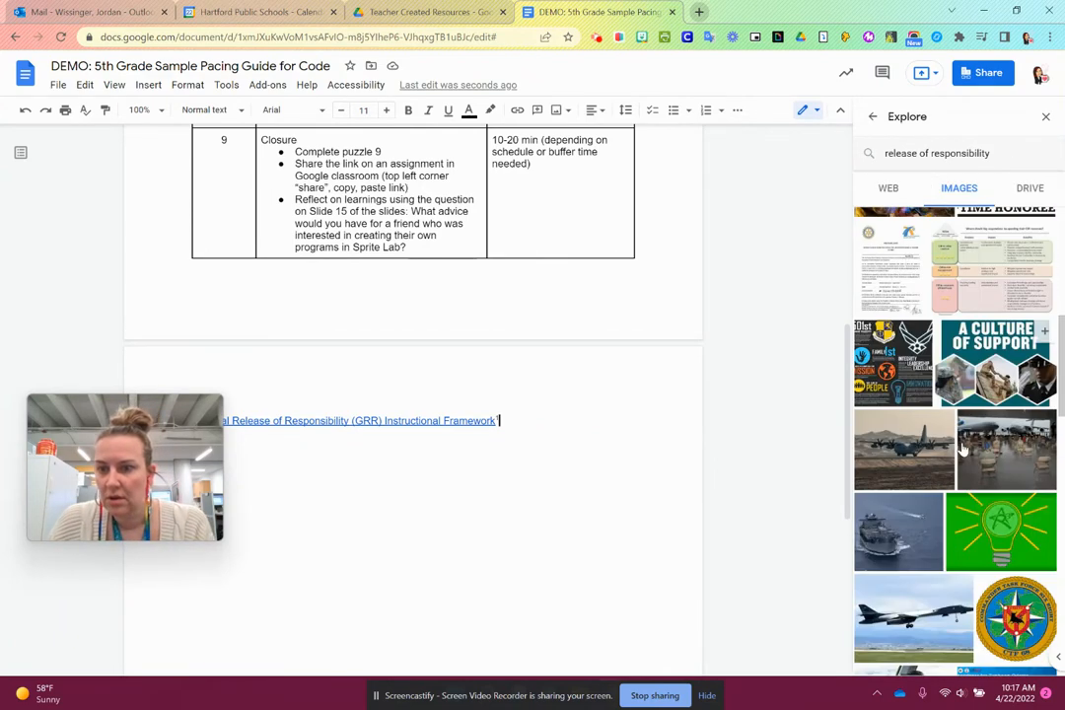
{"action": "scroll", "coordinate": [968, 480], "scroll_direction": "down", "scroll_amount": 6}
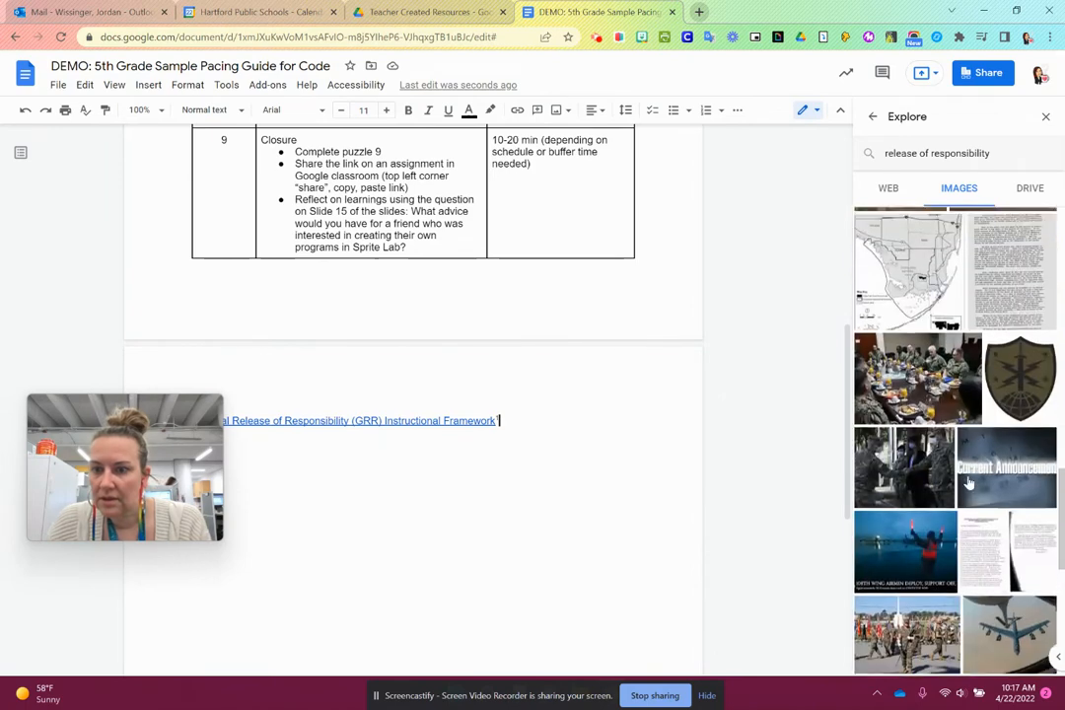
{"action": "scroll", "coordinate": [972, 414], "scroll_direction": "up", "scroll_amount": 10}
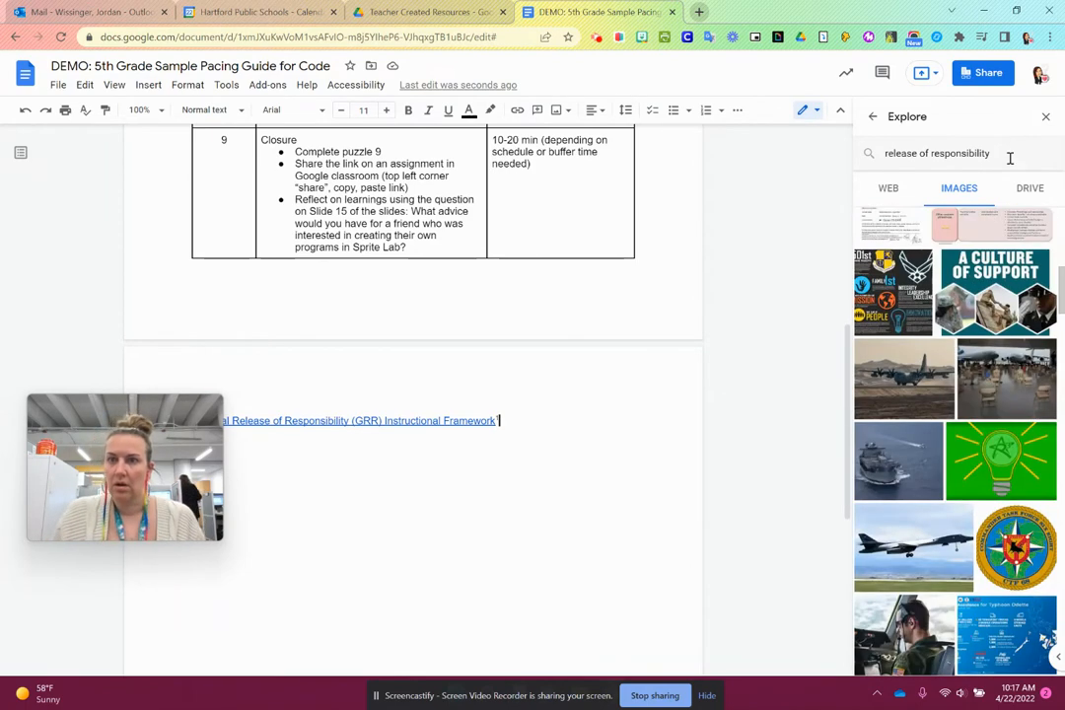
- Search images for "release of responsibility triangles" and insert the Responsibility, Knowledge, Control triangle below the framework link
{"action": "left_click", "coordinate": [1007, 155]}
{"action": "type", "text": "triangles"}
{"action": "key", "text": "Return"}
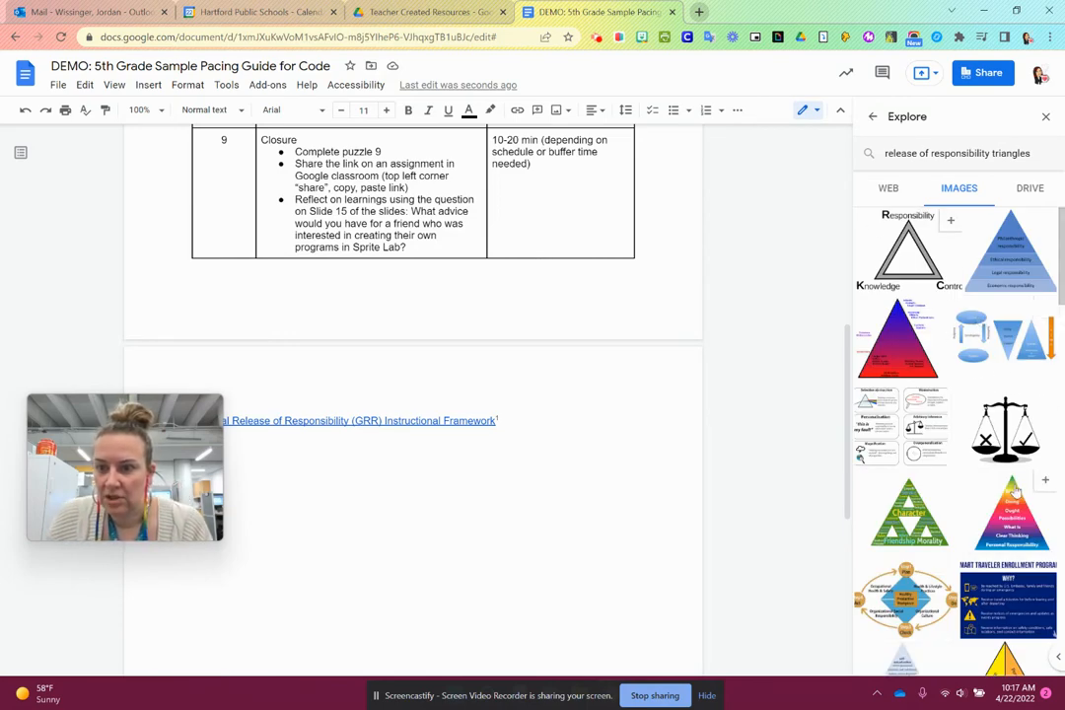
{"action": "scroll", "coordinate": [969, 423], "scroll_direction": "down", "scroll_amount": 4}
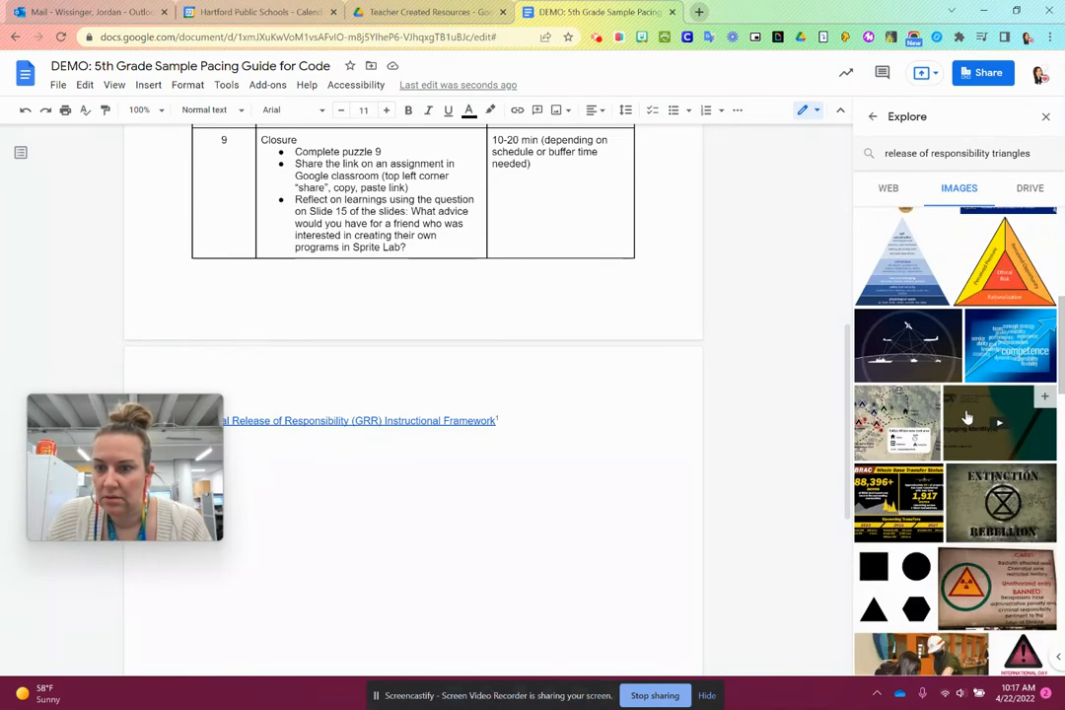
{"action": "scroll", "coordinate": [957, 414], "scroll_direction": "up", "scroll_amount": 5}
{"action": "left_click_drag", "start_coordinate": [906, 255], "coordinate": [666, 521]}
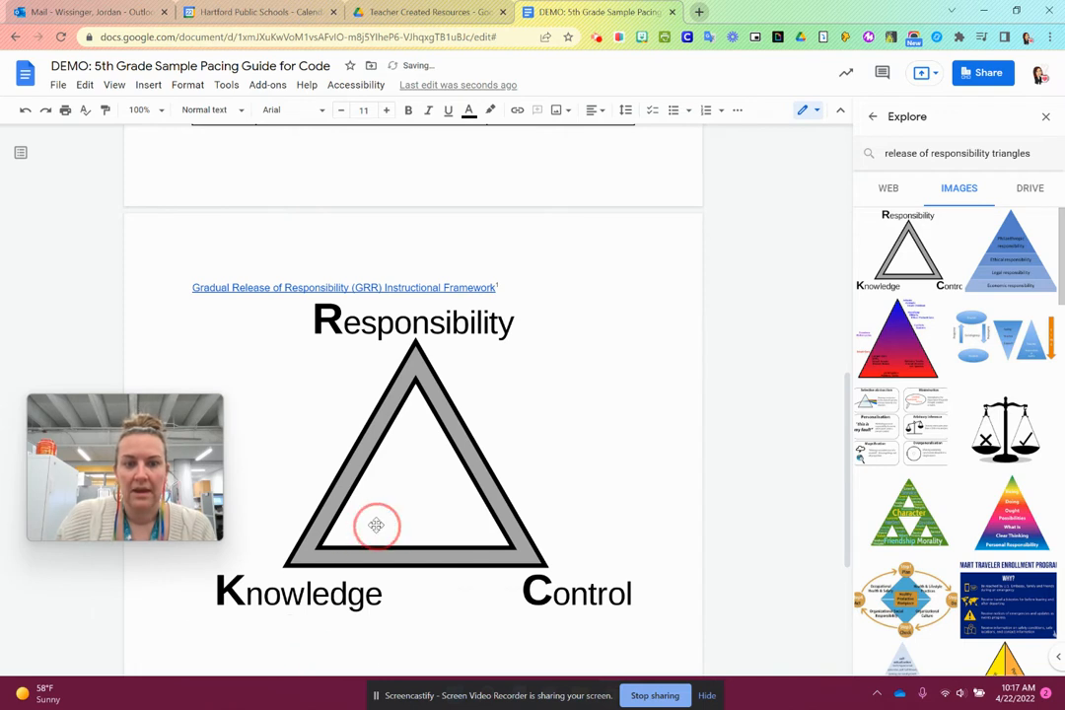
- Copy the triangle image's source link and paste it as text directly below the image
{"action": "left_click", "coordinate": [375, 524]}
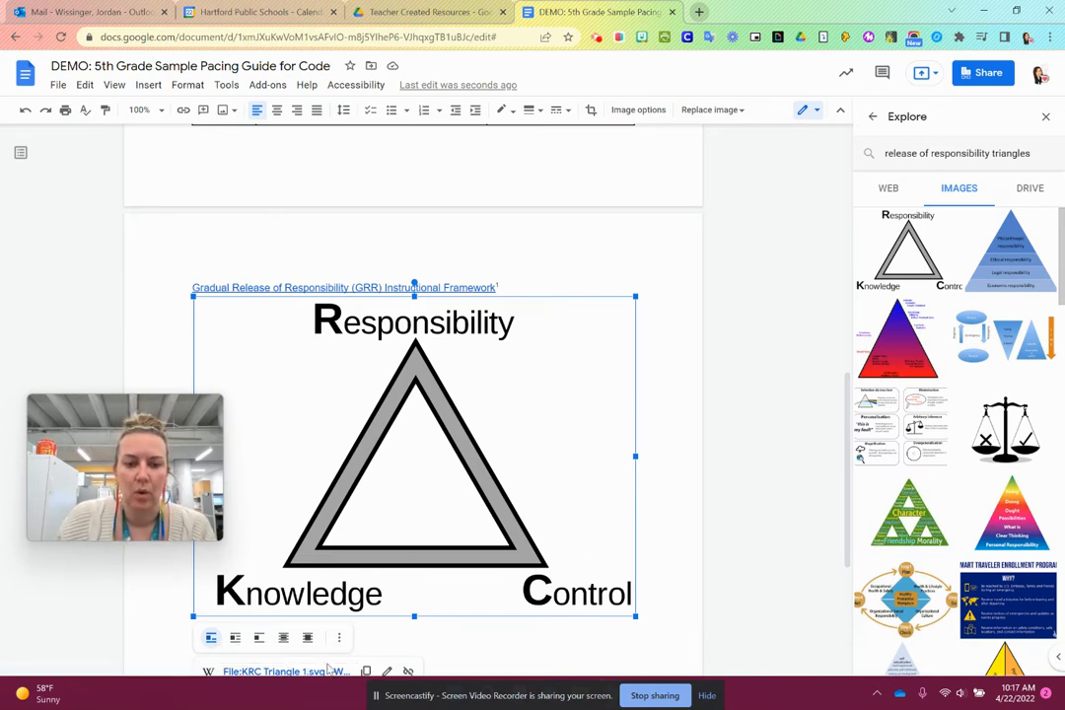
{"action": "left_click", "coordinate": [366, 671]}
{"action": "left_click", "coordinate": [482, 644]}
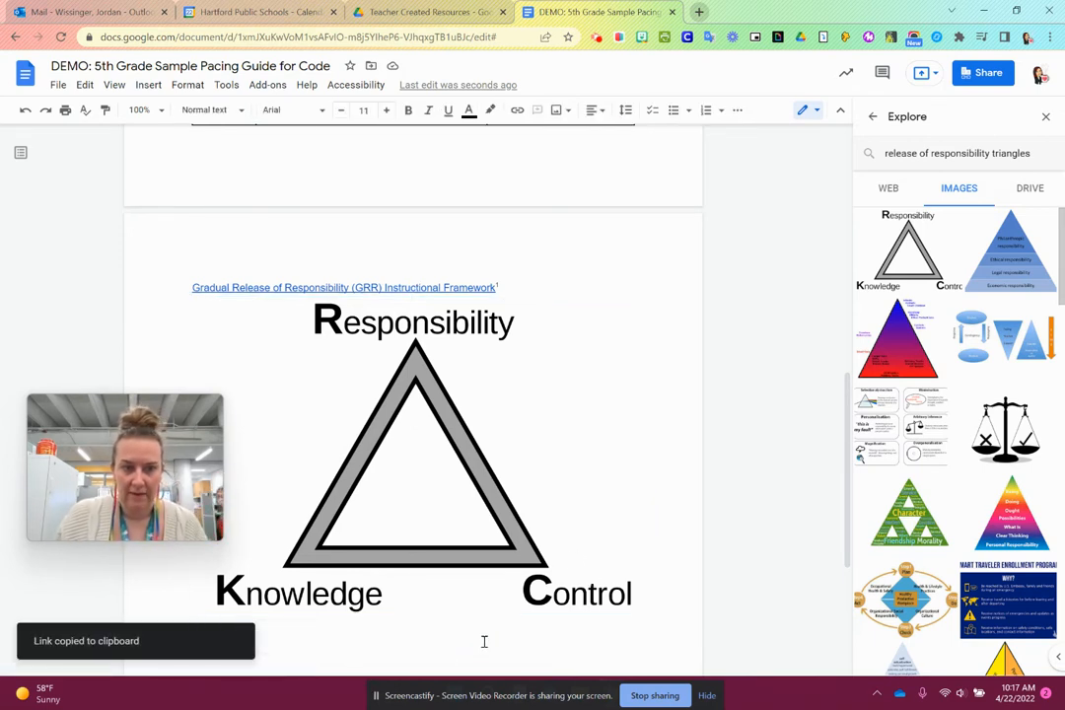
{"action": "key", "text": "ctrl+v"}
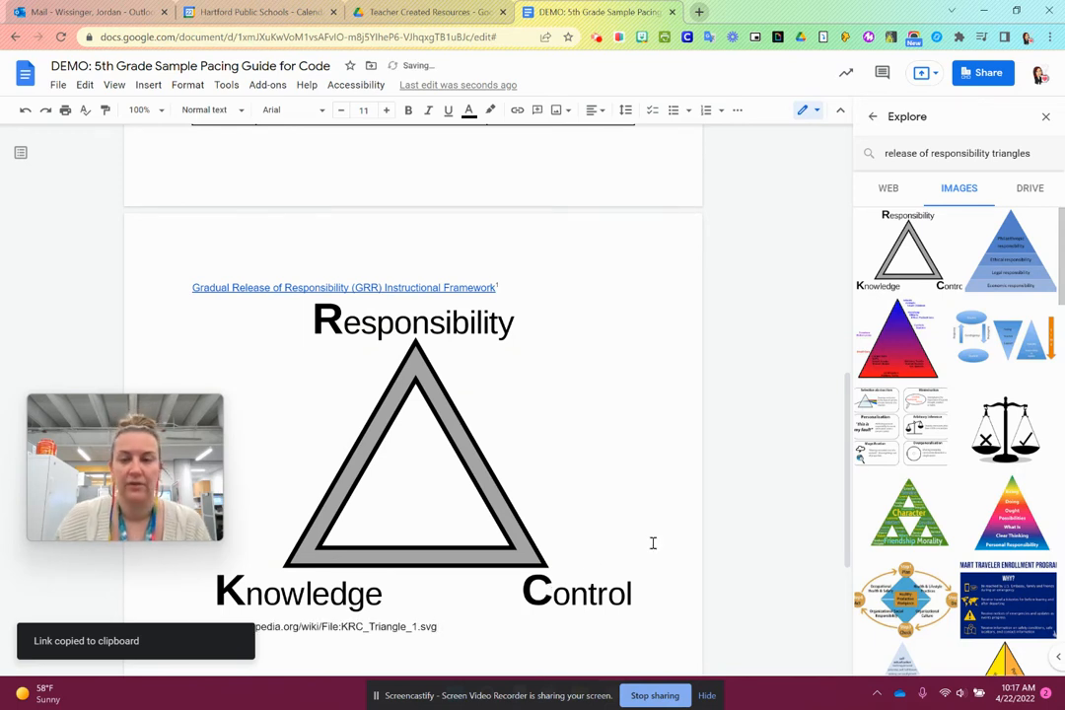
- Check the Drive results for the current Explore search, clear the search text and close Explore
{"action": "left_click", "coordinate": [1035, 189]}
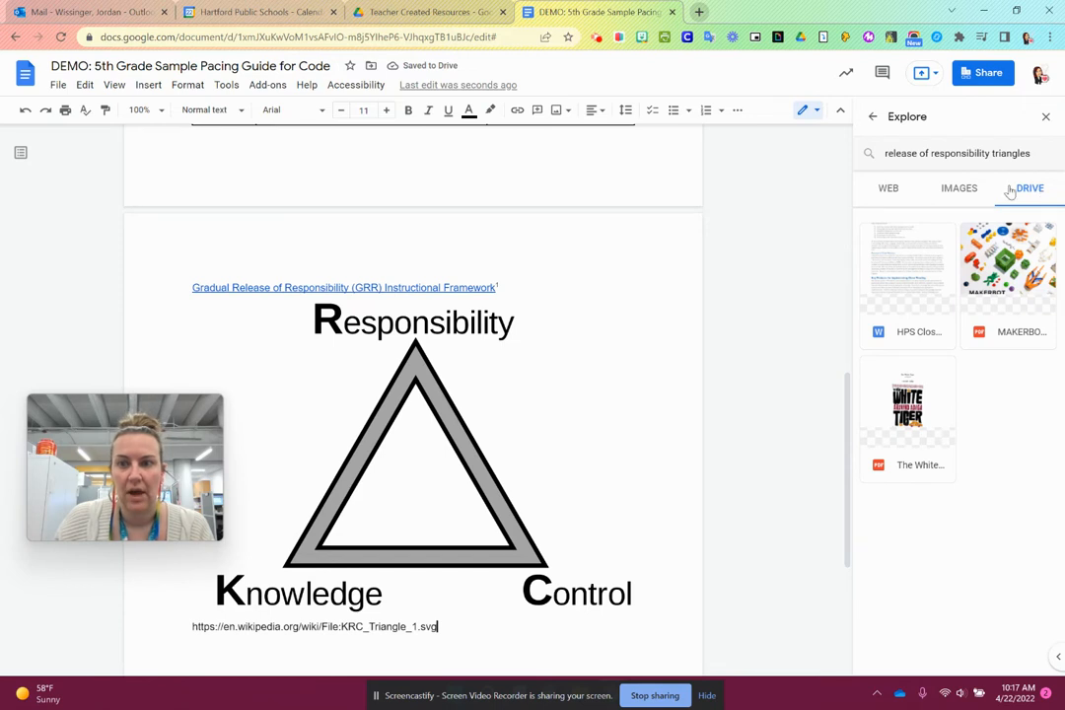
{"action": "left_click", "coordinate": [960, 153]}
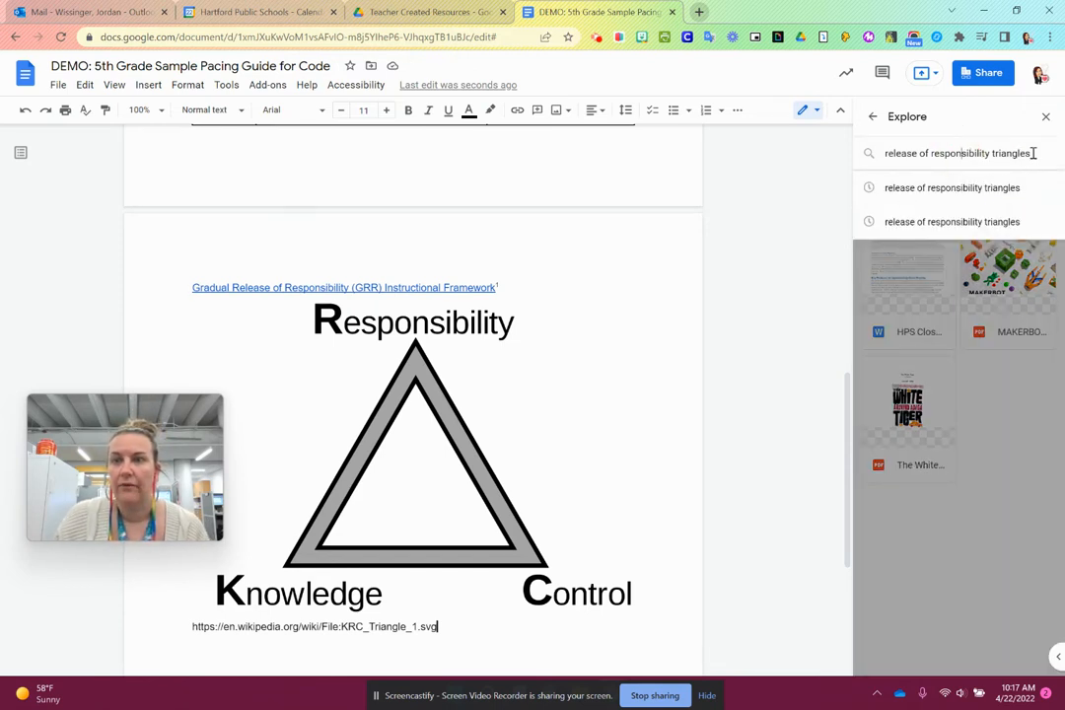
{"action": "left_click_drag", "start_coordinate": [1033, 152], "coordinate": [747, 156]}
{"action": "key", "text": "BackSpace"}
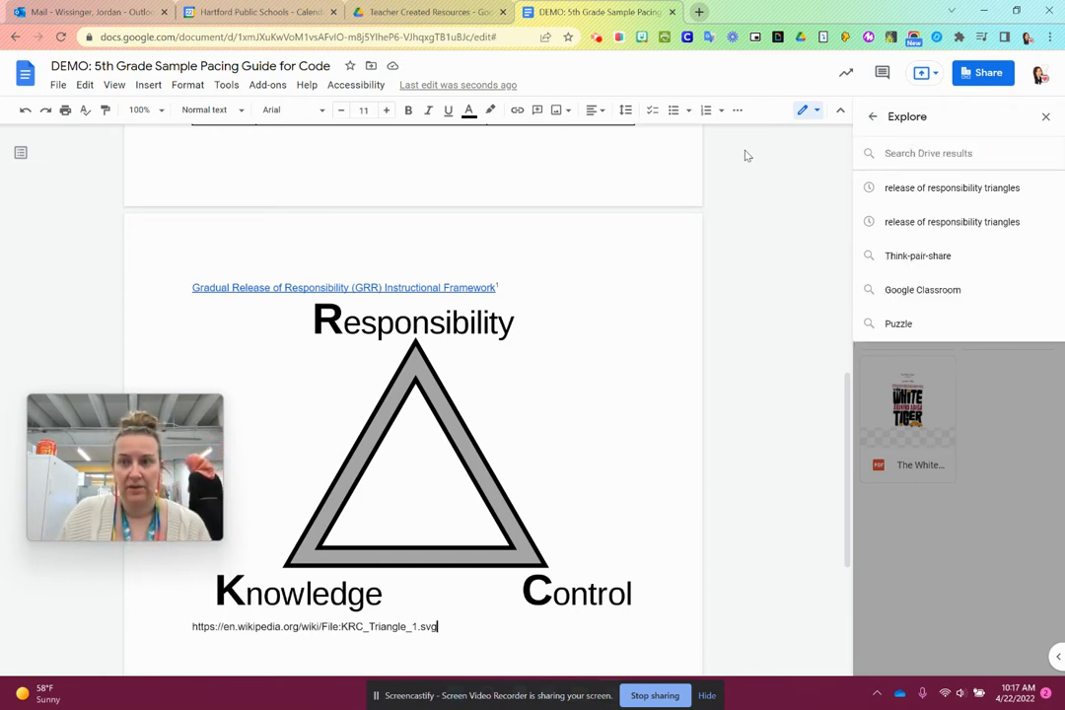
{"action": "left_click", "coordinate": [1046, 117]}
{"action": "scroll", "coordinate": [691, 341], "scroll_direction": "up", "scroll_amount": 3}
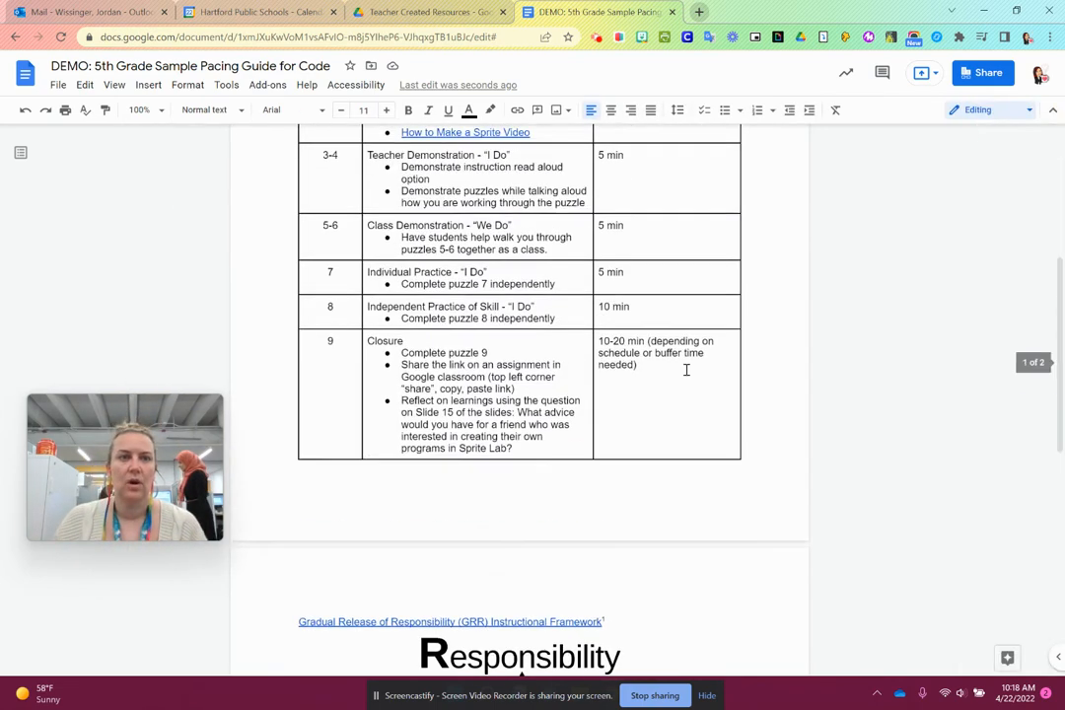
{"action": "scroll", "coordinate": [686, 370], "scroll_direction": "up", "scroll_amount": 4}
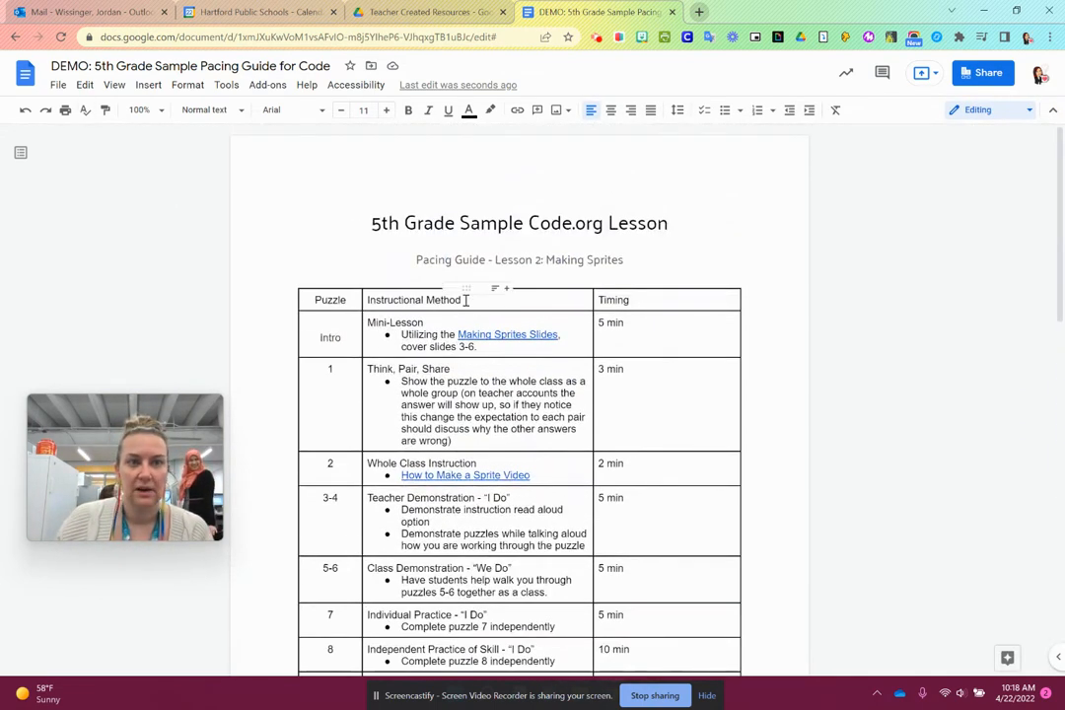
{"action": "left_click", "coordinate": [58, 86]}
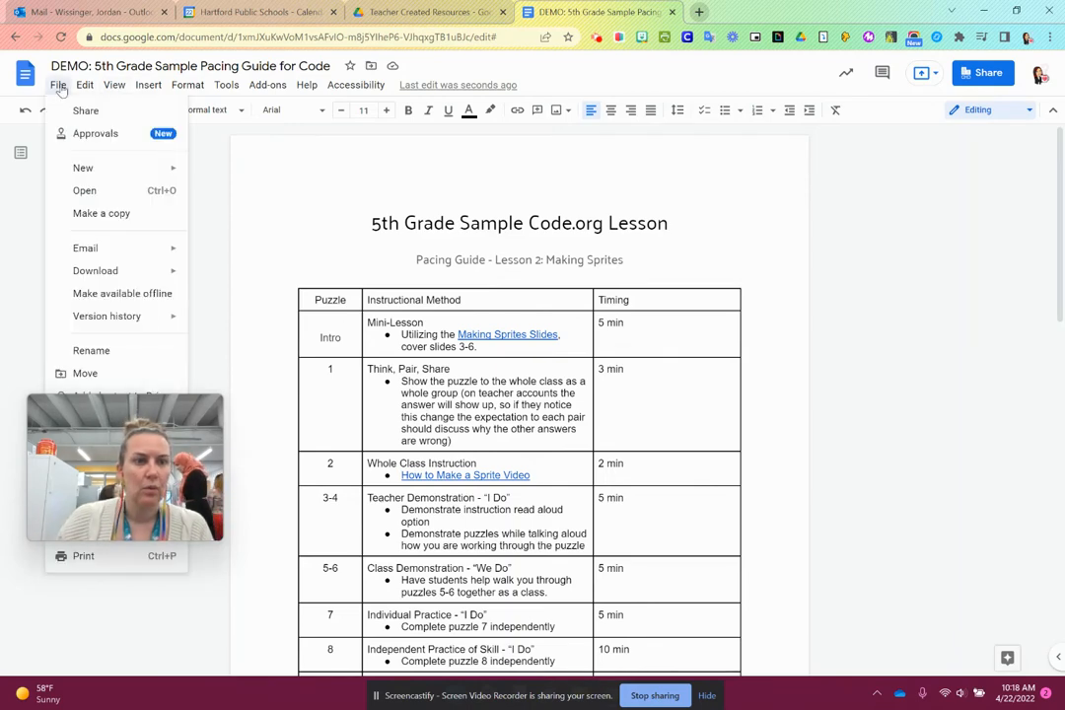
{"action": "left_click_drag", "start_coordinate": [102, 446], "coordinate": [931, 419]}
{"action": "left_click", "coordinate": [115, 86]}
{"action": "mouse_move", "coordinate": [76, 91]}
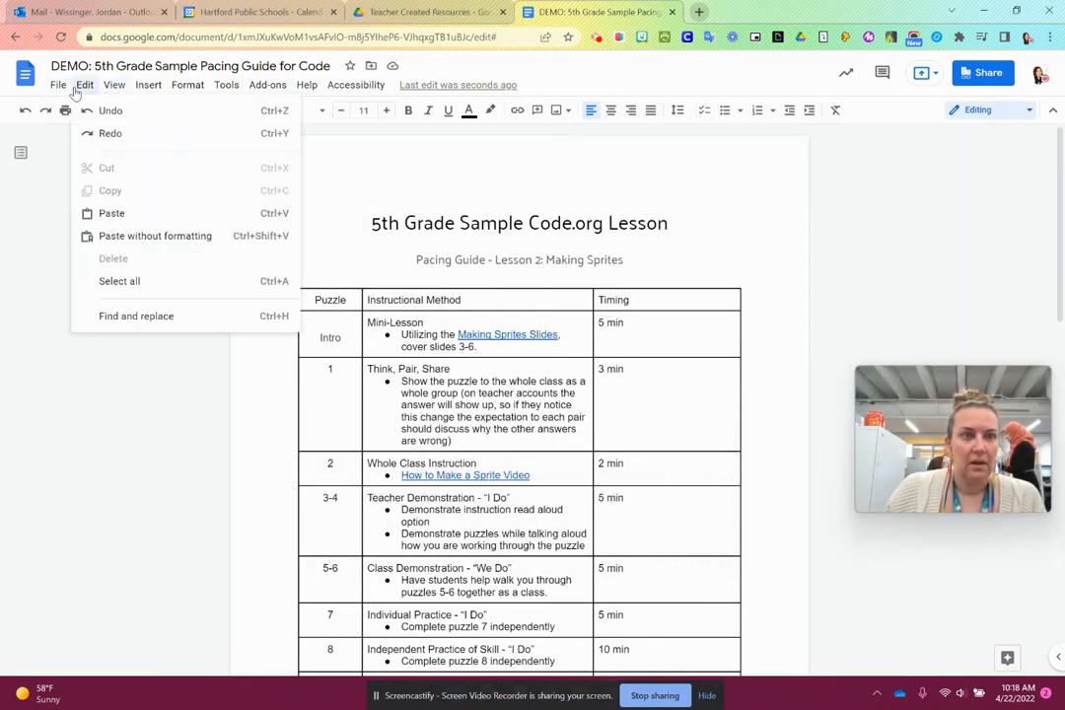
{"action": "mouse_move", "coordinate": [163, 86]}
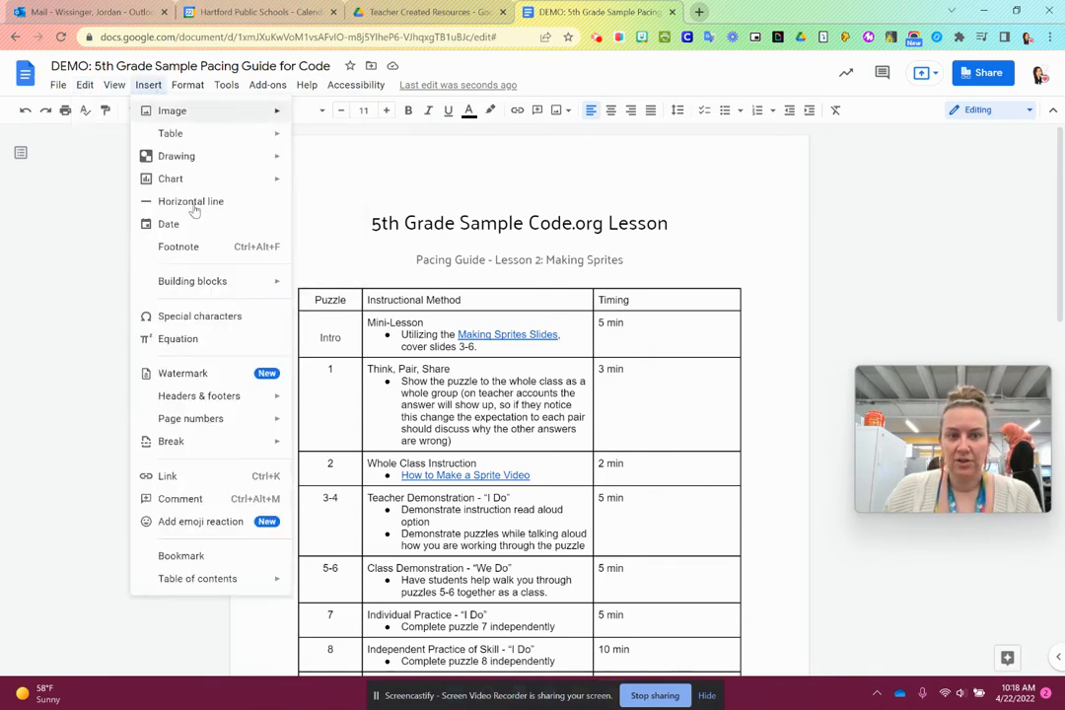
{"action": "mouse_move", "coordinate": [215, 282]}
{"action": "left_click", "coordinate": [694, 260]}
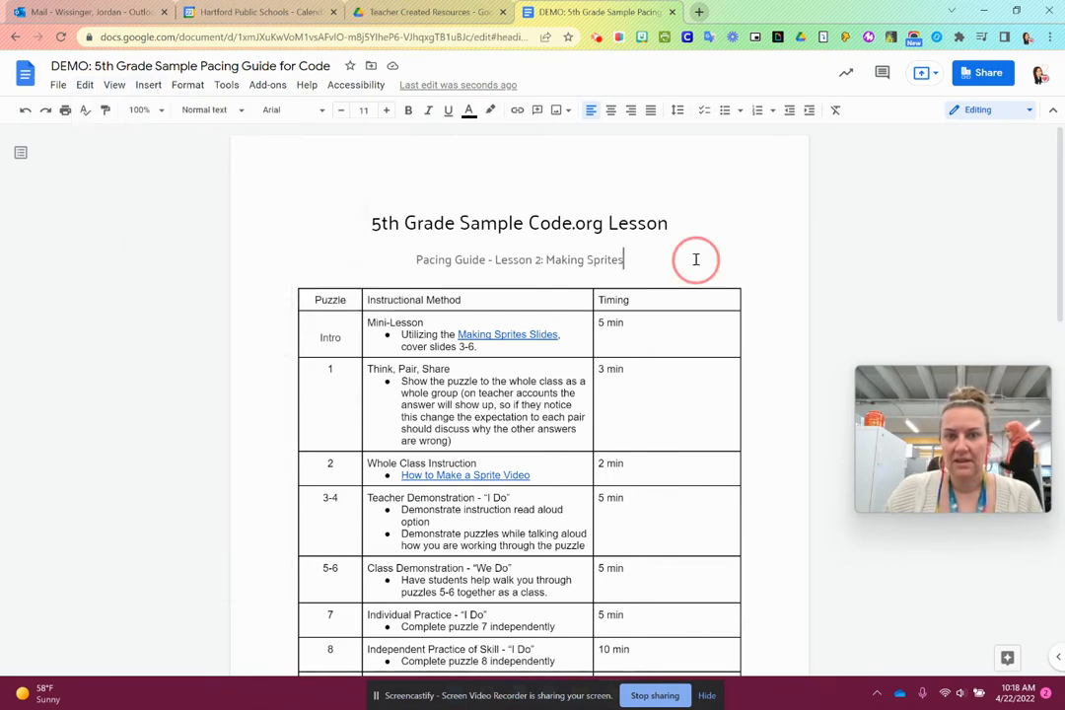
- Delete the framework link, the triangle image and its source link below the pacing table
{"action": "scroll", "coordinate": [683, 320], "scroll_direction": "down", "scroll_amount": 10}
{"action": "scroll", "coordinate": [663, 342], "scroll_direction": "down", "scroll_amount": 5}
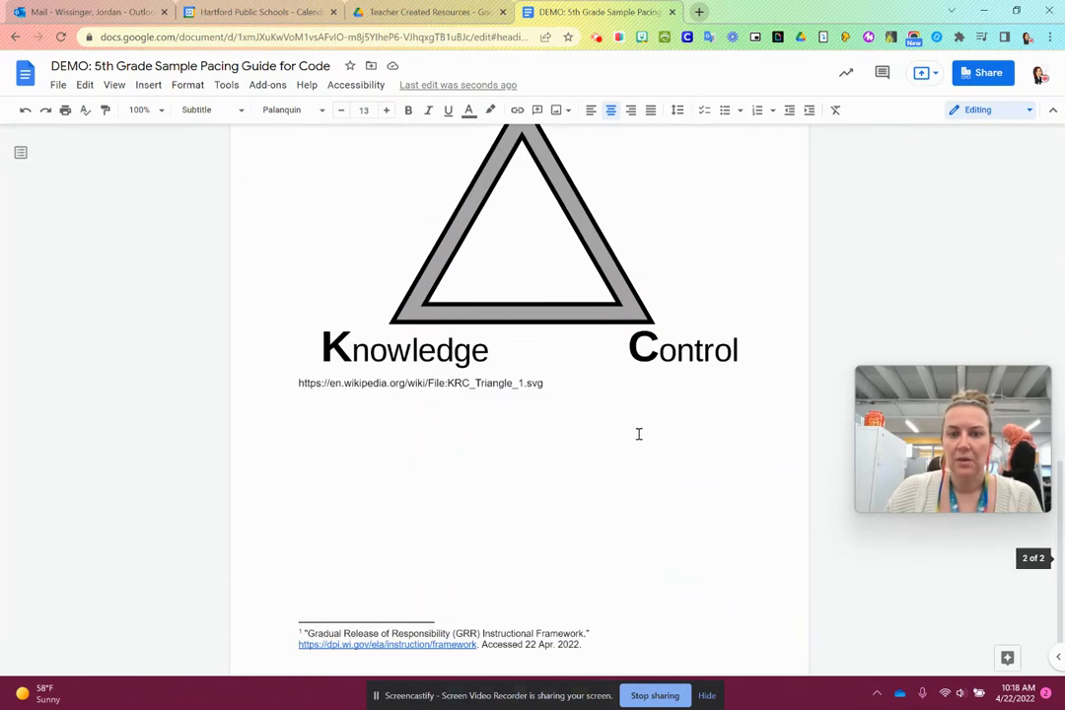
{"action": "left_click", "coordinate": [622, 465]}
{"action": "scroll", "coordinate": [409, 435], "scroll_direction": "up", "scroll_amount": 3}
{"action": "left_click_drag", "start_coordinate": [537, 448], "coordinate": [332, 279]}
{"action": "key", "text": "BackSpace"}
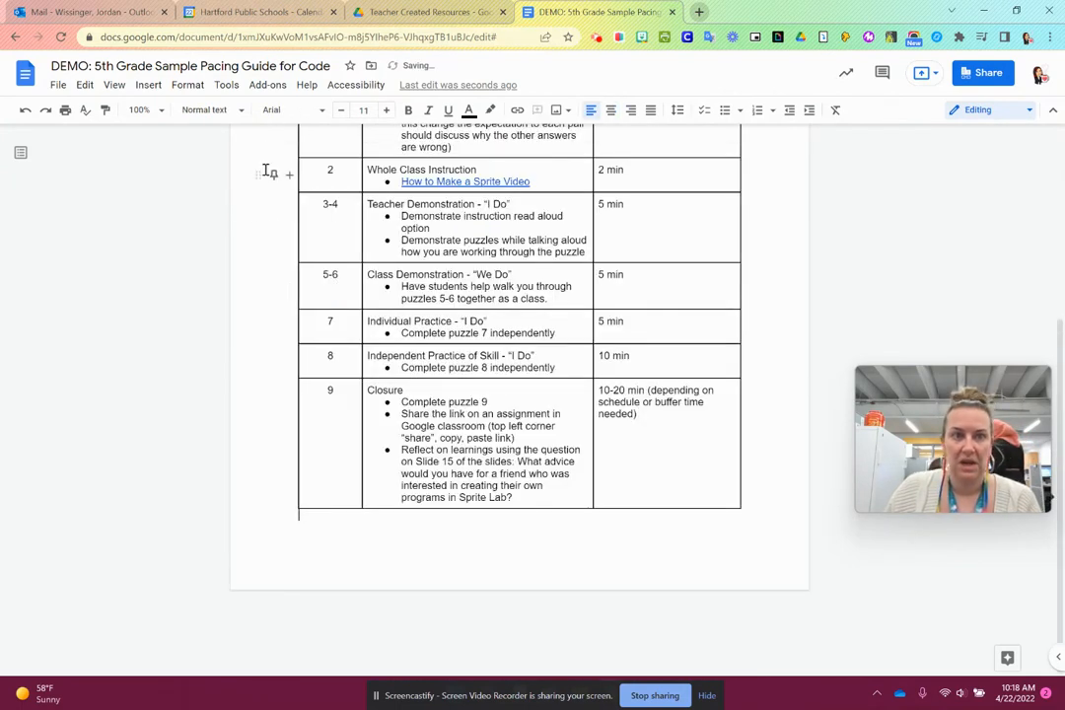
- Insert a Meeting notes building block below the table for the calendar event "Wish (School Support ) - A Day"
{"action": "left_click", "coordinate": [154, 88]}
{"action": "mouse_move", "coordinate": [237, 282]}
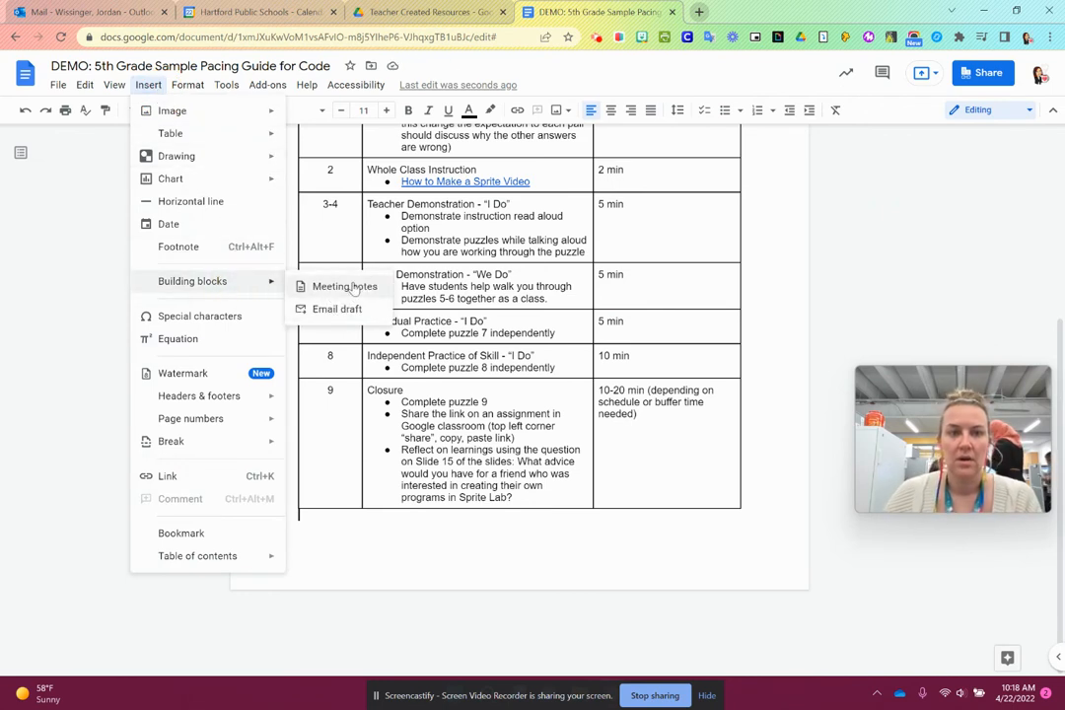
{"action": "left_click", "coordinate": [349, 285]}
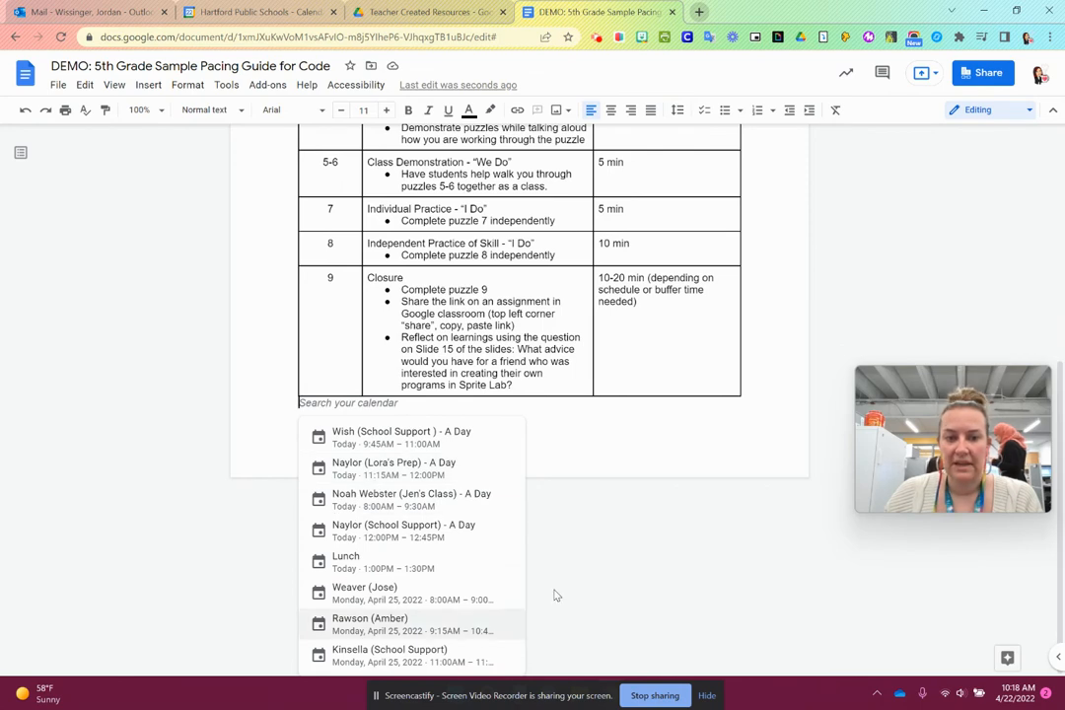
{"action": "left_click", "coordinate": [458, 438]}
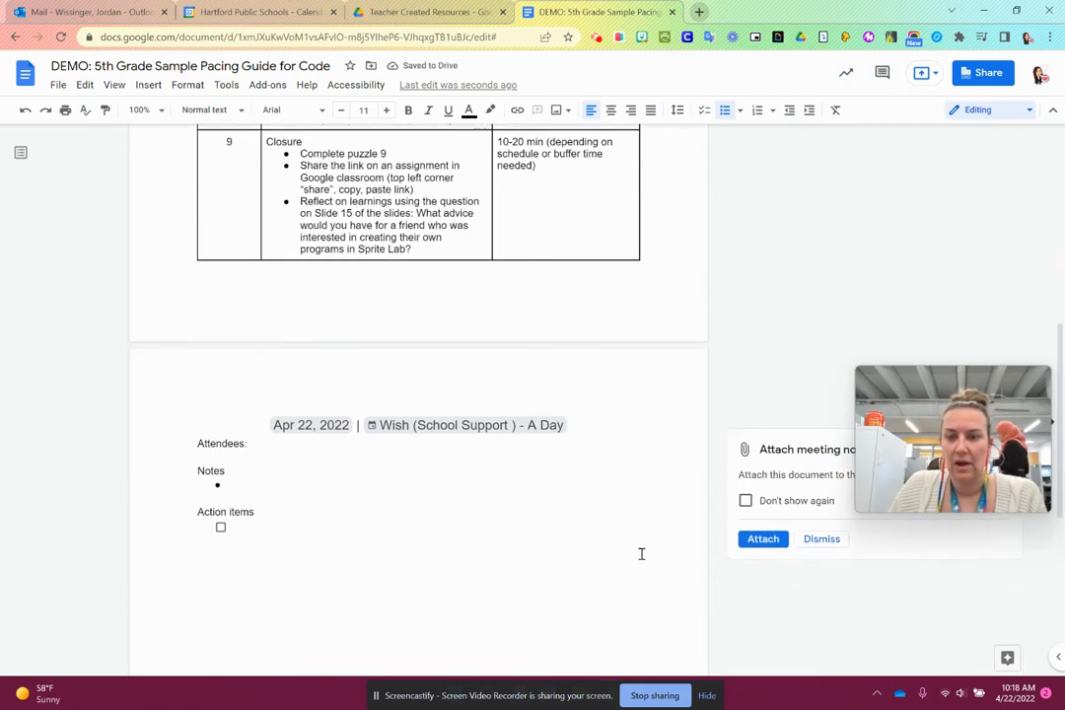
{"action": "left_click_drag", "start_coordinate": [962, 405], "coordinate": [944, 247]}
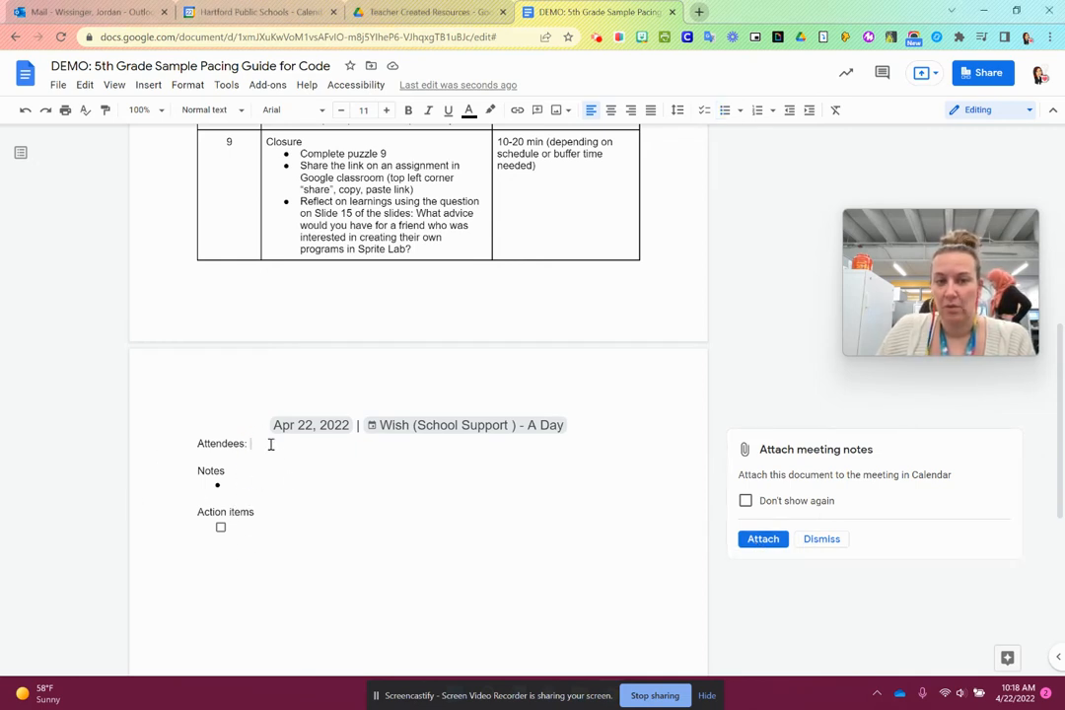
- Mention the second suggested contact in the Action items checklist entry and view the contact's card
{"action": "left_click", "coordinate": [255, 485]}
{"action": "left_click", "coordinate": [252, 536]}
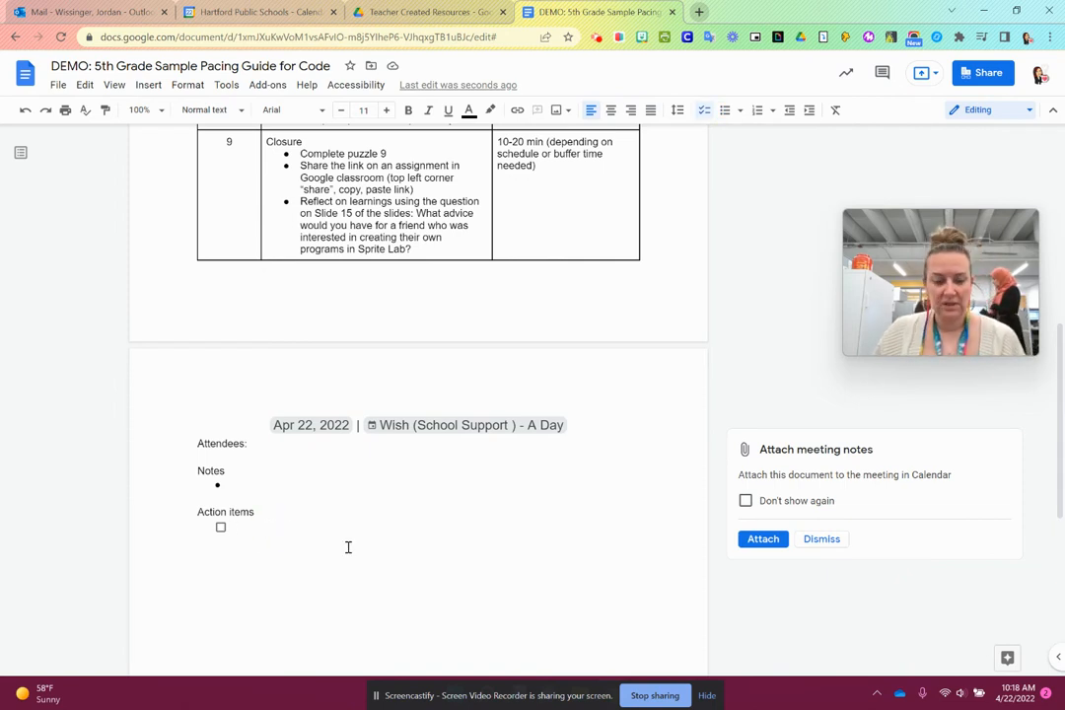
{"action": "type", "text": "@"}
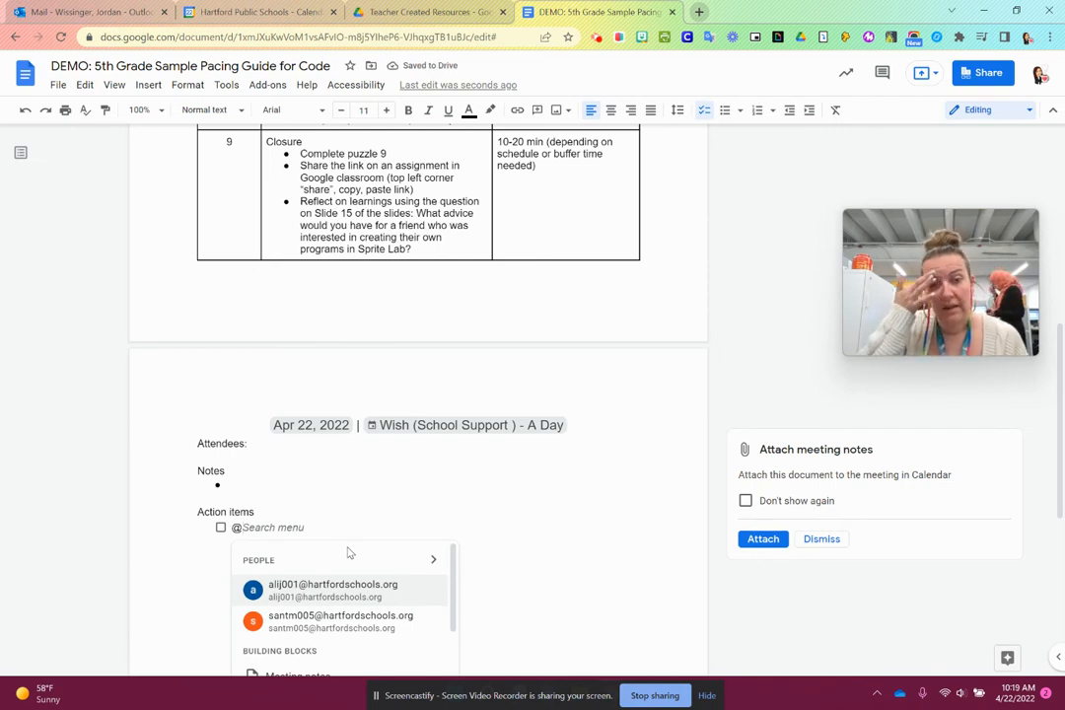
{"action": "scroll", "coordinate": [375, 548], "scroll_direction": "down", "scroll_amount": 2}
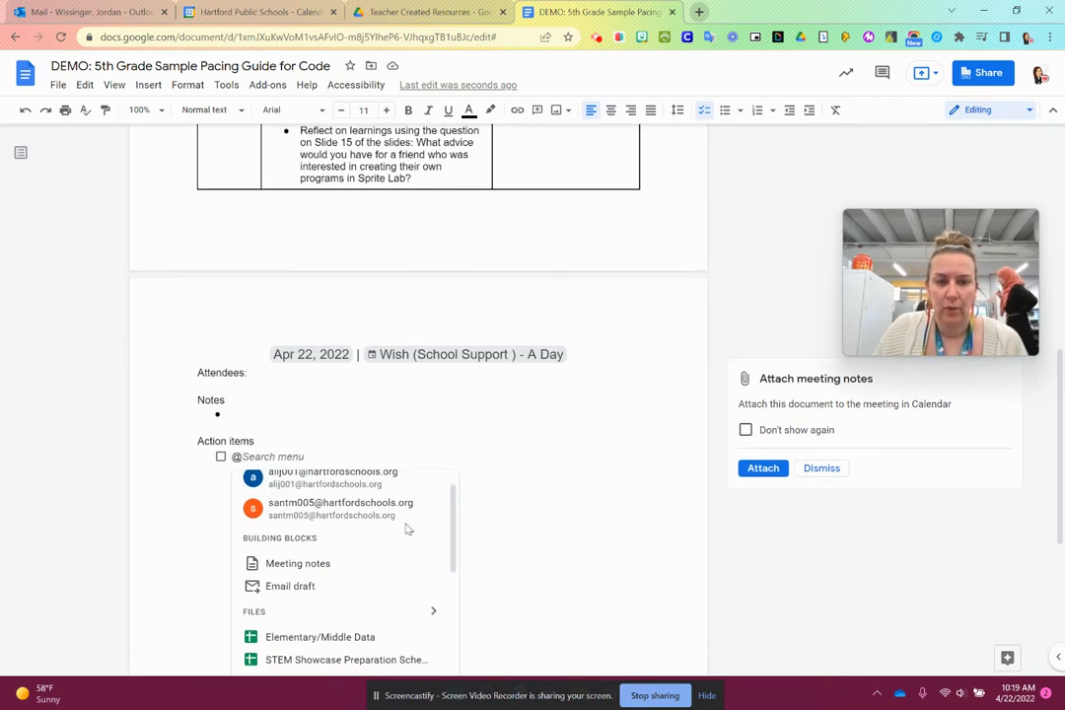
{"action": "left_click", "coordinate": [392, 514]}
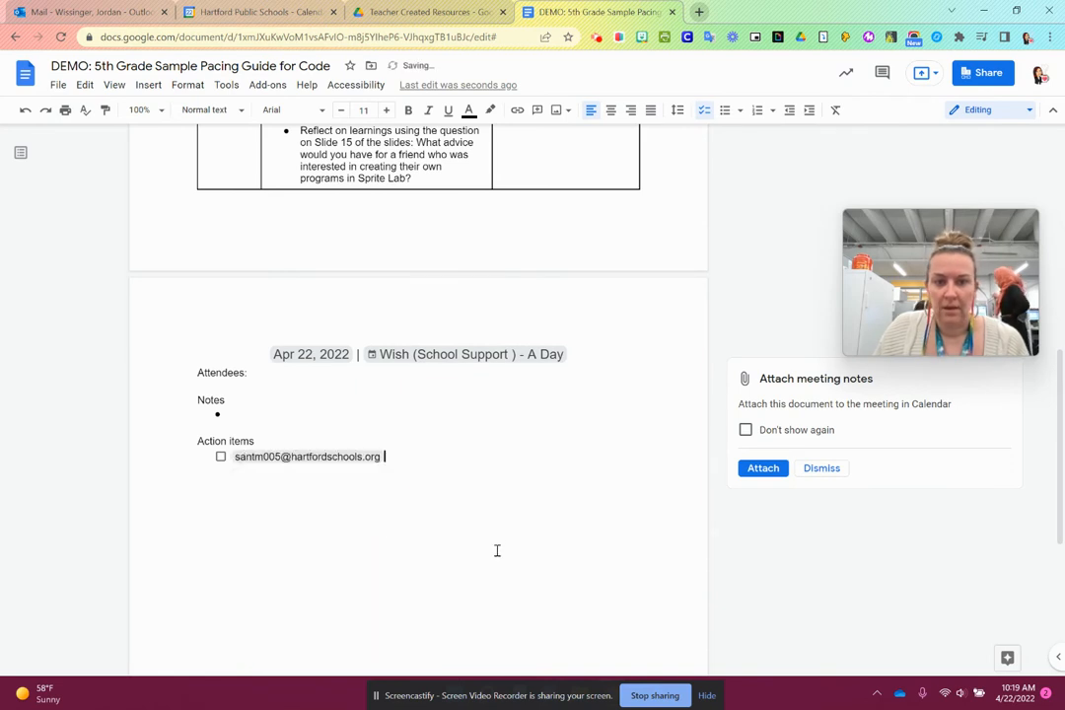
{"action": "left_click", "coordinate": [353, 459]}
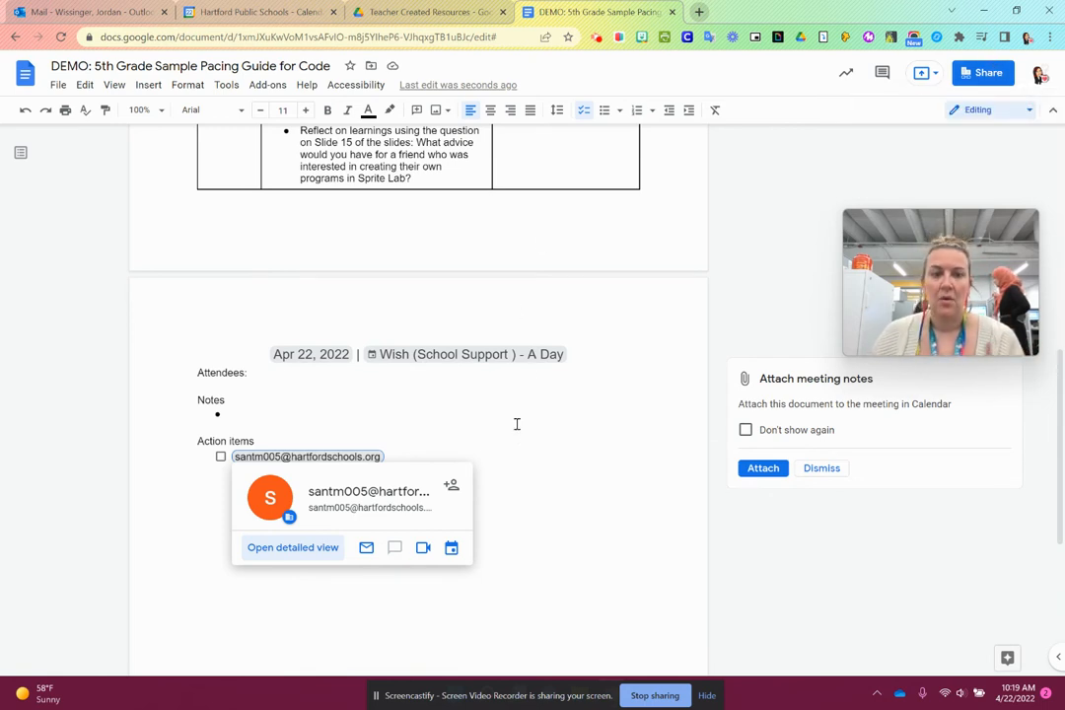
{"action": "left_click", "coordinate": [505, 458]}
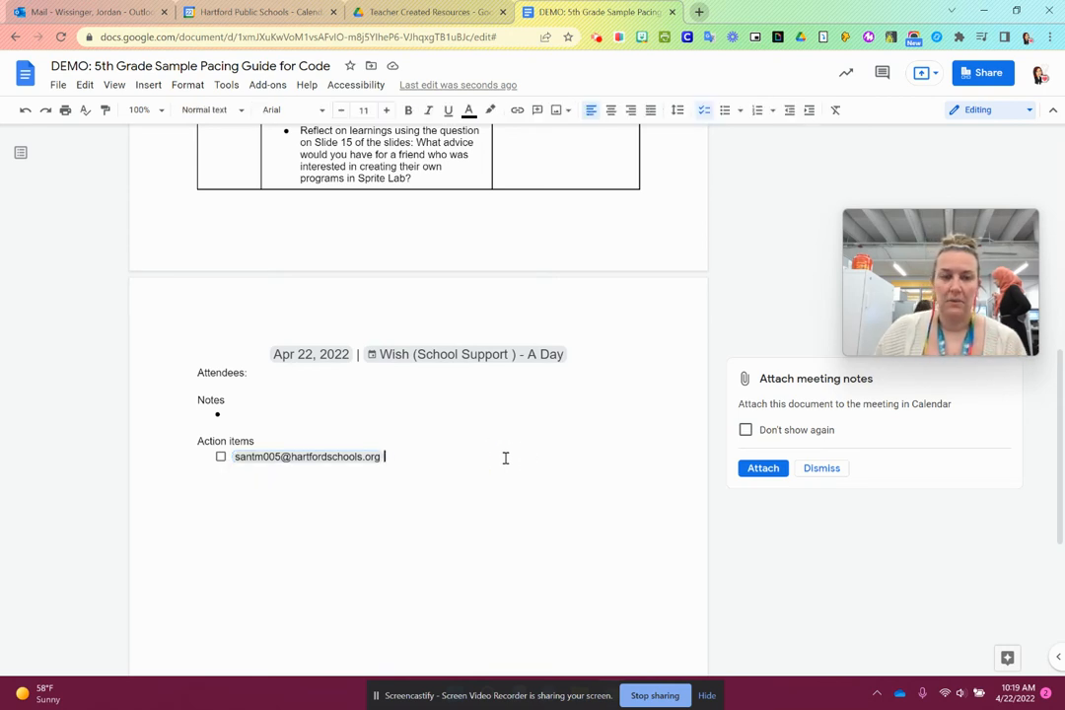
- Bring up the @ insert options in the Notes bullet and look through the people, building blocks, files, lists, media, dates and other categories
{"action": "left_click", "coordinate": [268, 406]}
{"action": "type", "text": "@"}
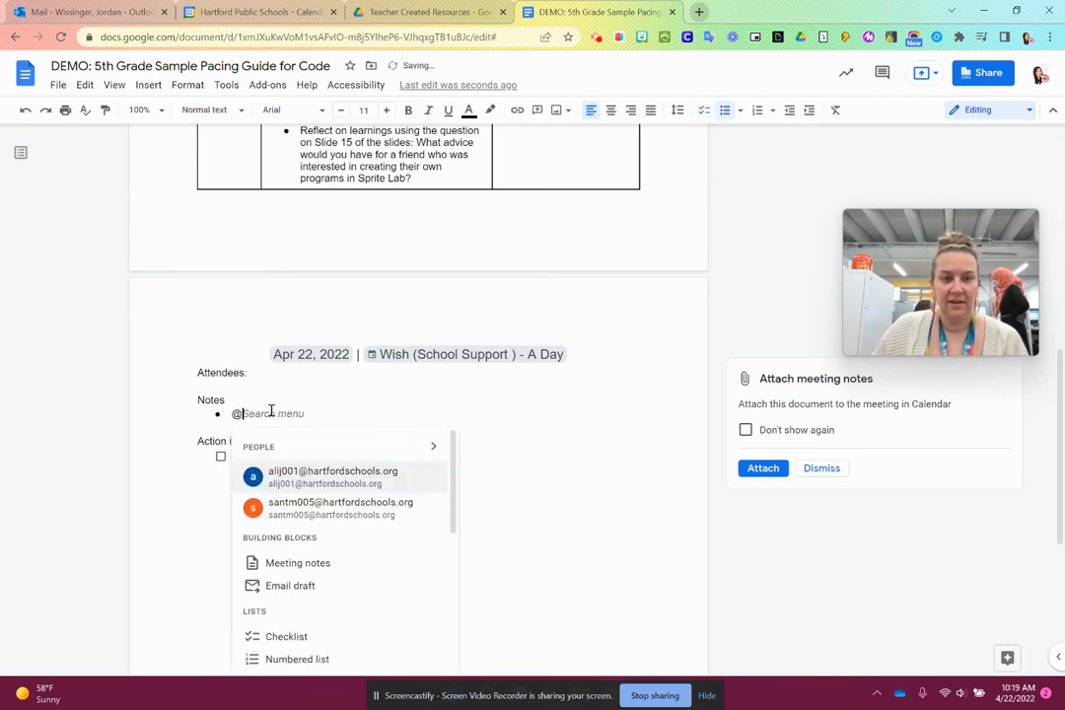
{"action": "scroll", "coordinate": [362, 587], "scroll_direction": "down", "scroll_amount": 2}
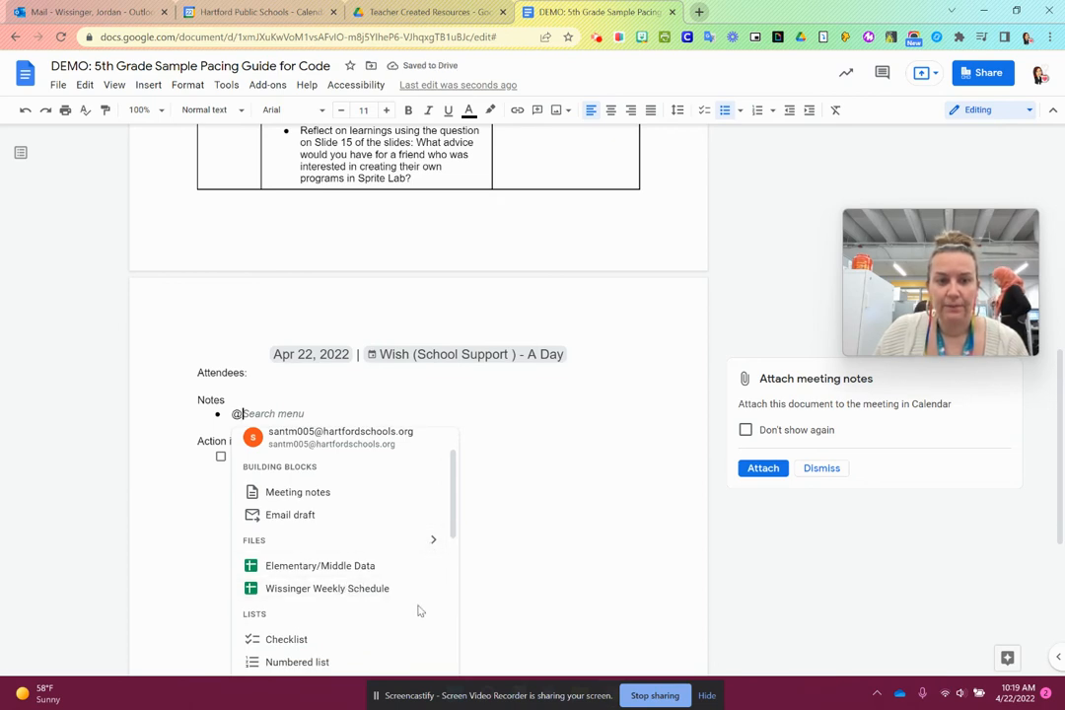
{"action": "scroll", "coordinate": [355, 592], "scroll_direction": "down", "scroll_amount": 2}
{"action": "scroll", "coordinate": [336, 609], "scroll_direction": "down", "scroll_amount": 4}
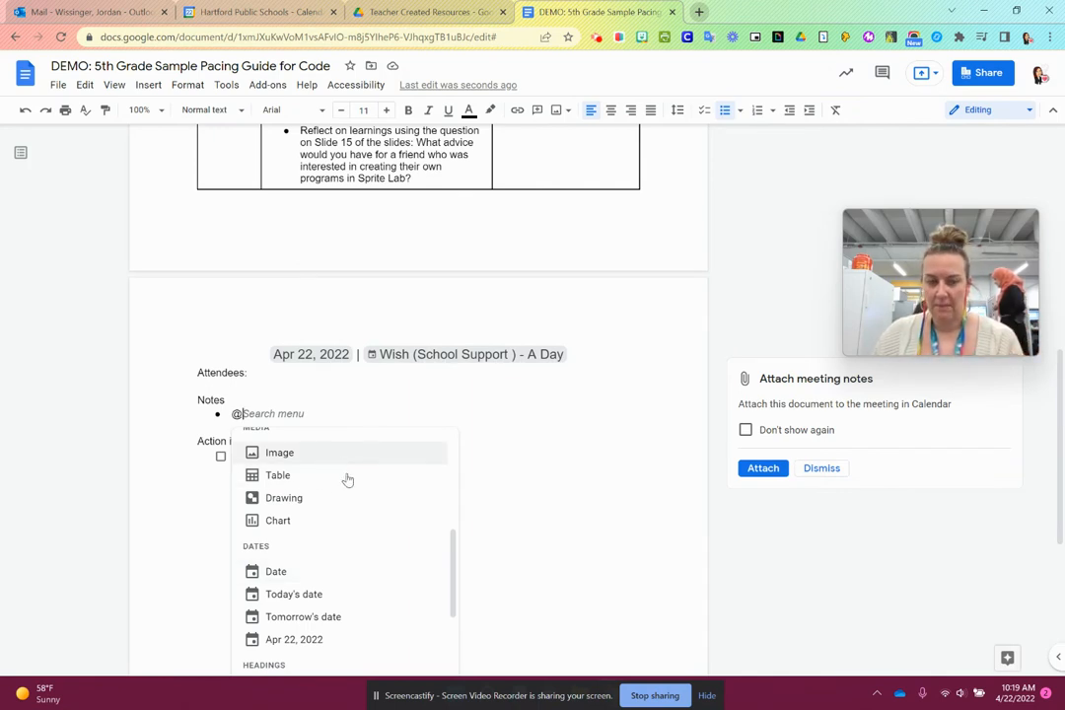
{"action": "scroll", "coordinate": [347, 568], "scroll_direction": "down", "scroll_amount": 6}
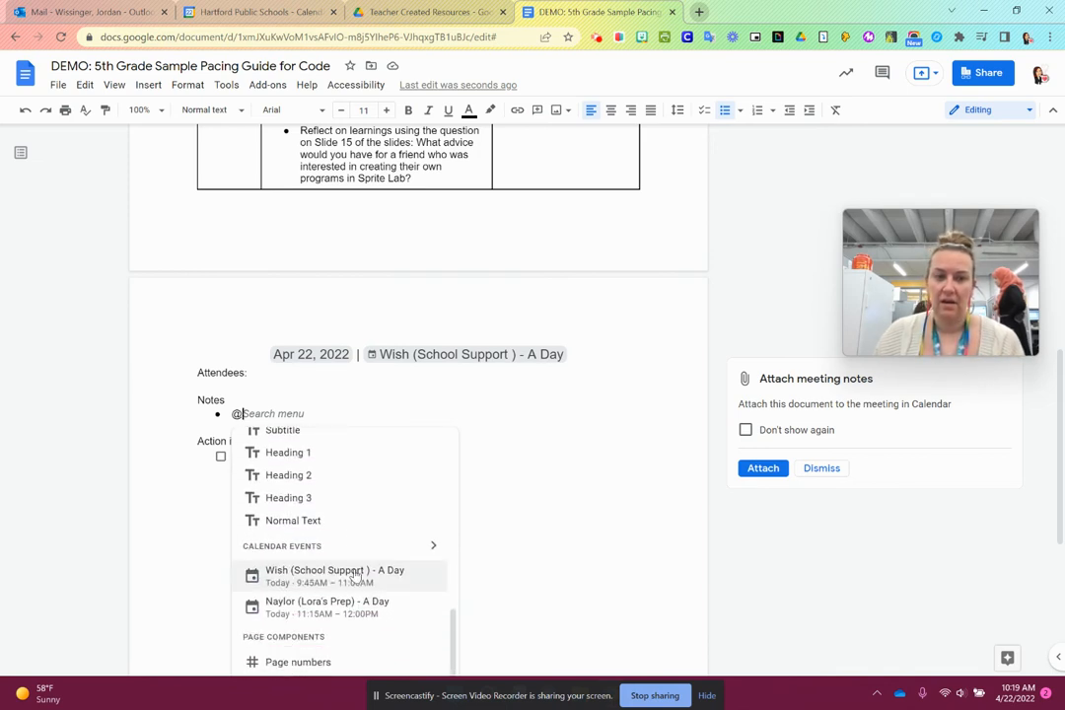
{"action": "scroll", "coordinate": [355, 575], "scroll_direction": "down", "scroll_amount": 5}
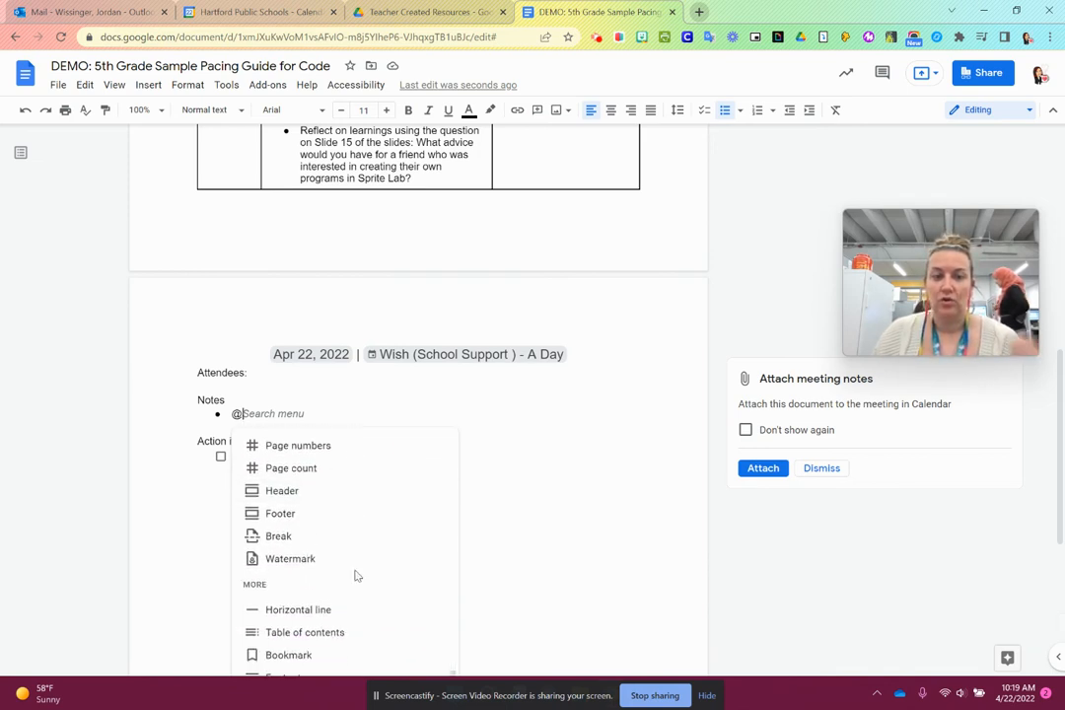
{"action": "scroll", "coordinate": [357, 575], "scroll_direction": "up", "scroll_amount": 15}
{"action": "scroll", "coordinate": [357, 575], "scroll_direction": "down", "scroll_amount": 5}
{"action": "scroll", "coordinate": [367, 553], "scroll_direction": "up", "scroll_amount": 5}
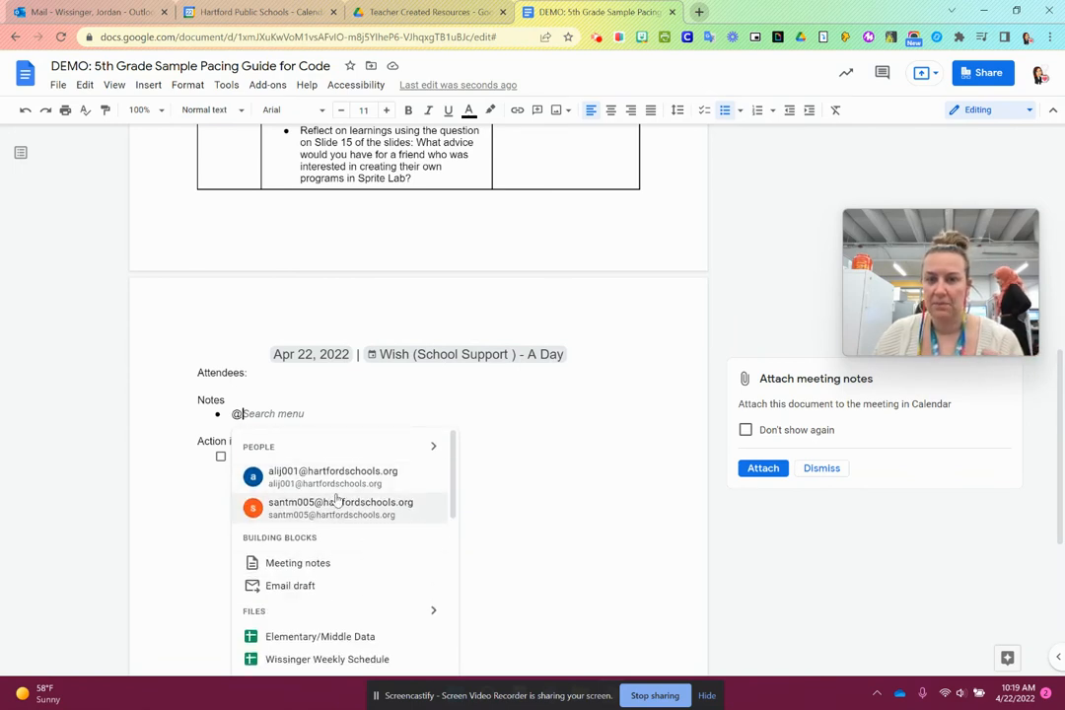
{"action": "scroll", "coordinate": [344, 504], "scroll_direction": "down", "scroll_amount": 1}
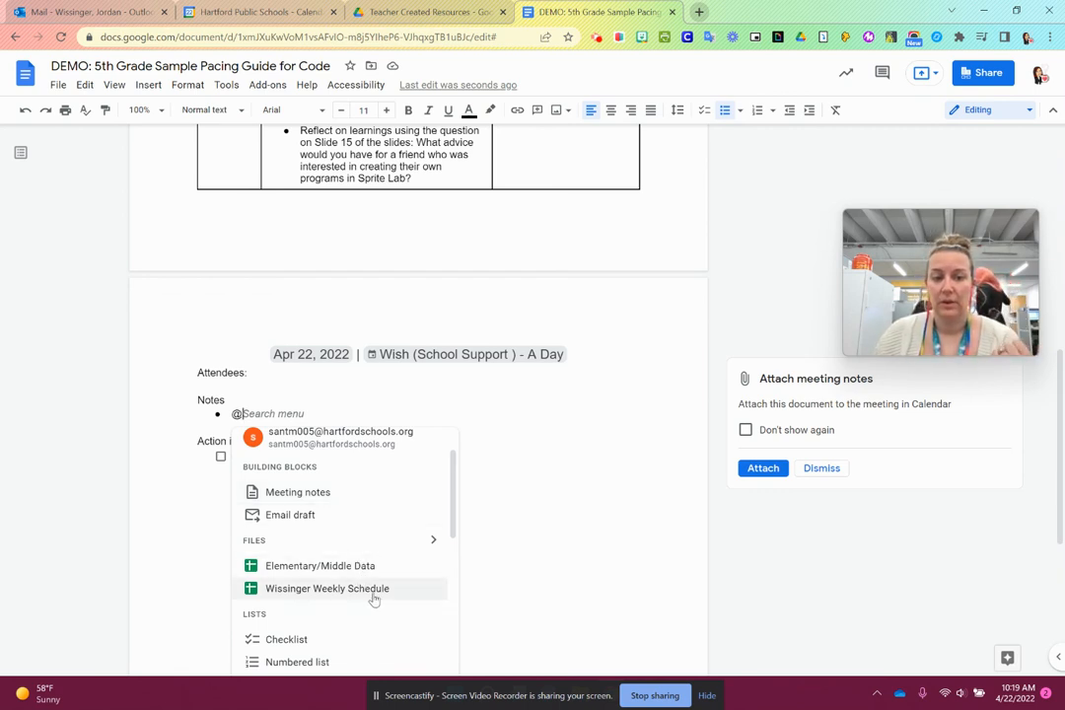
{"action": "scroll", "coordinate": [367, 567], "scroll_direction": "down", "scroll_amount": 2}
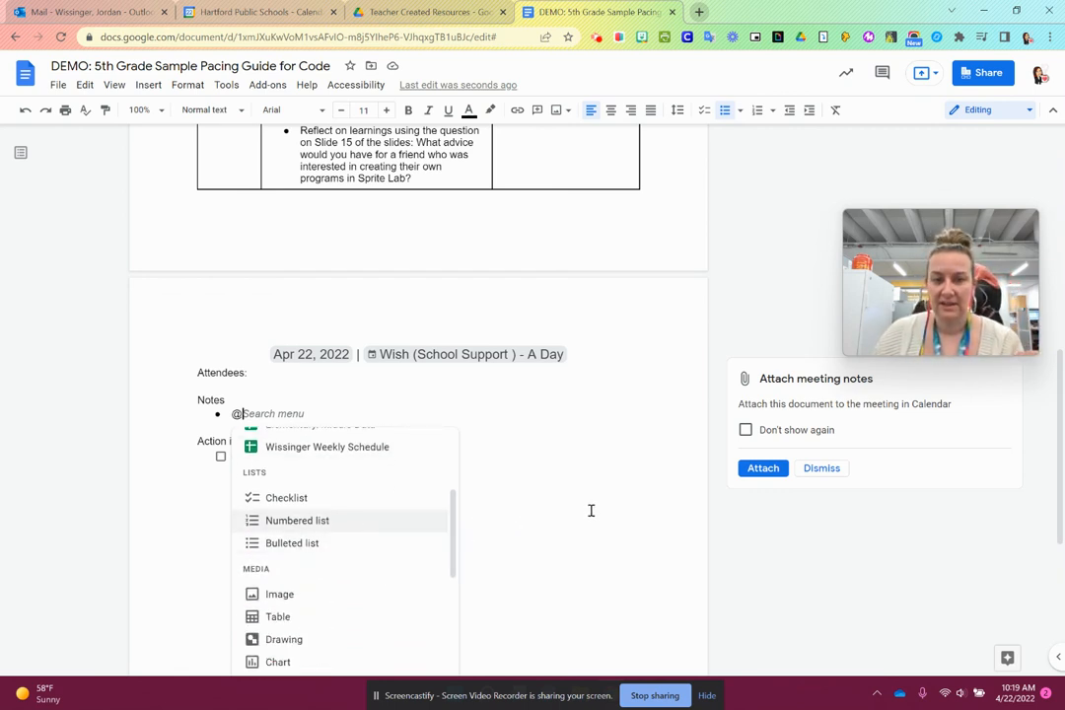